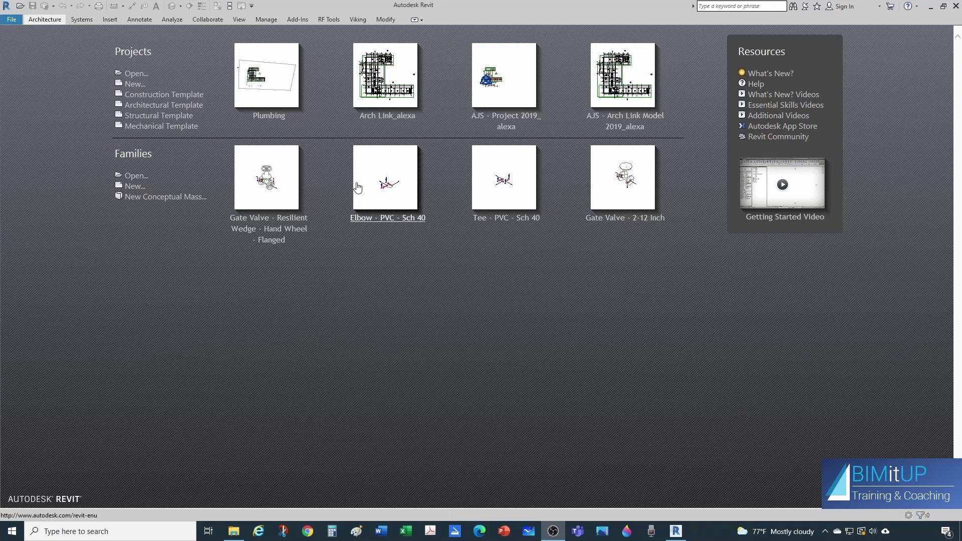
Step: Open the recent Plumbing project and bring up the empty area beside the building on the Level 1 plan
left_click(277, 98)
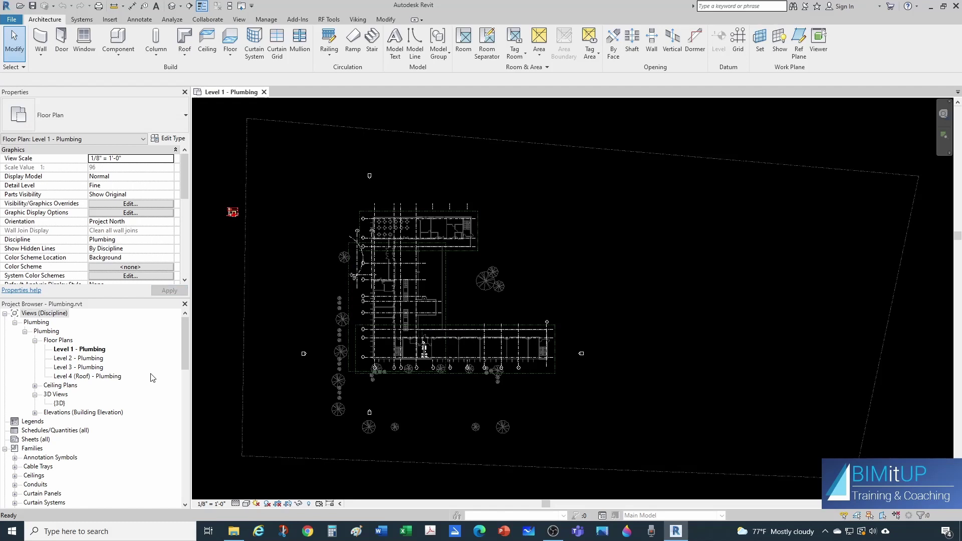
scroll(625, 266, "up", 5)
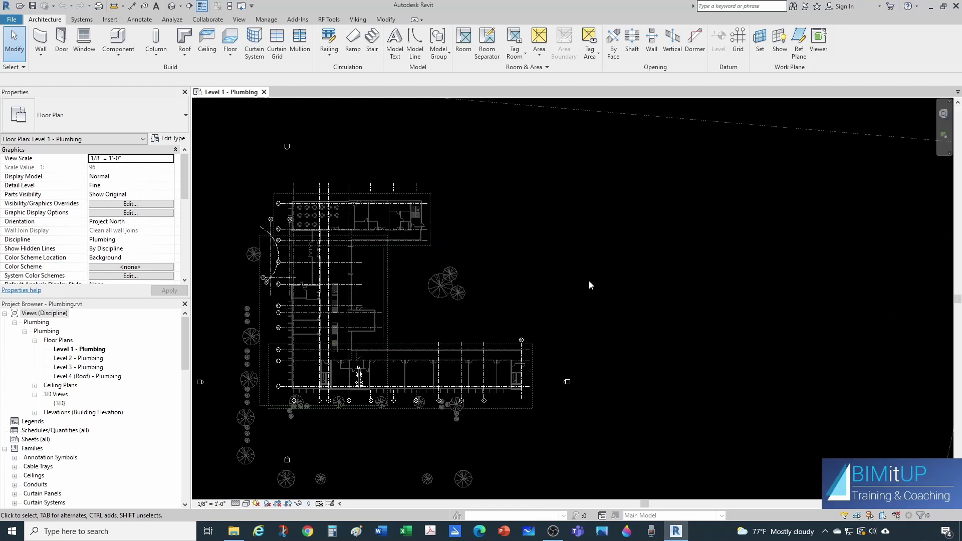
scroll(571, 310, "up", 1)
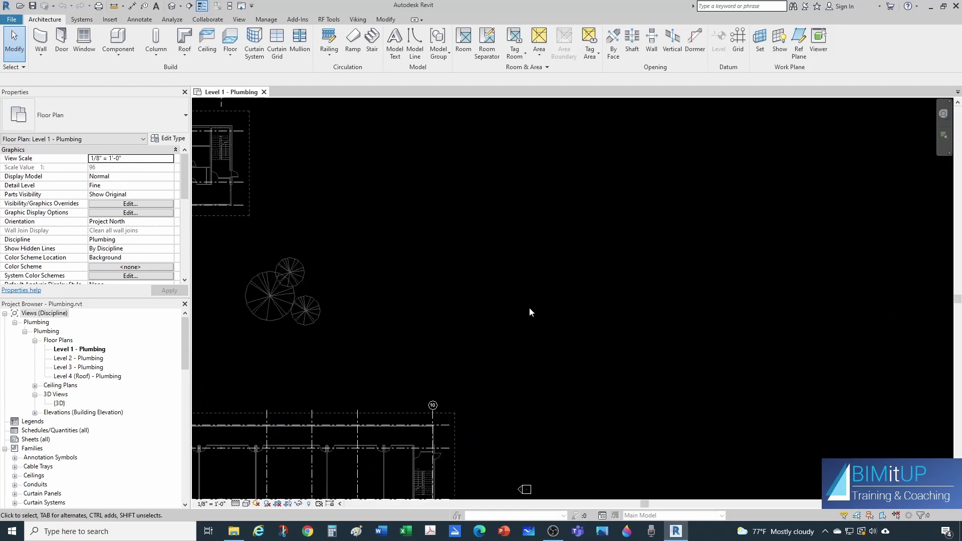
scroll(501, 316, "up", 1)
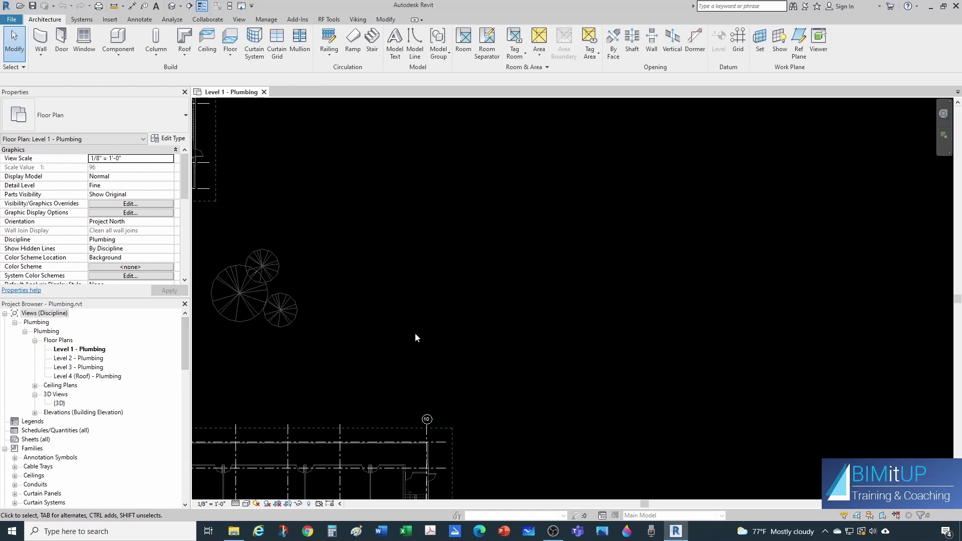
Step: Draw a horizontal 6" AJS - Fire Protection (Flanged) pipe about 34' 6" long at 4' 0" offset in the empty area beside the building
key("p")
key("i")
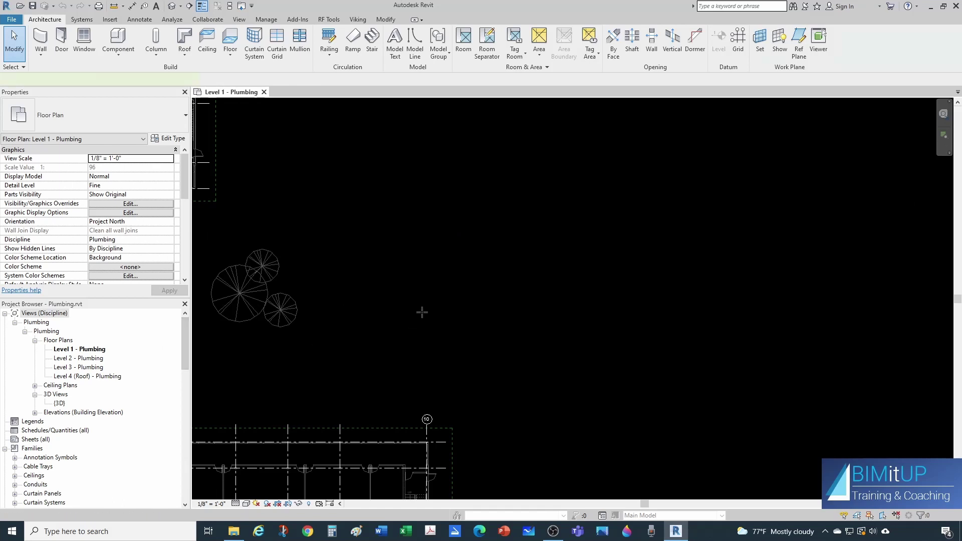
left_click(104, 119)
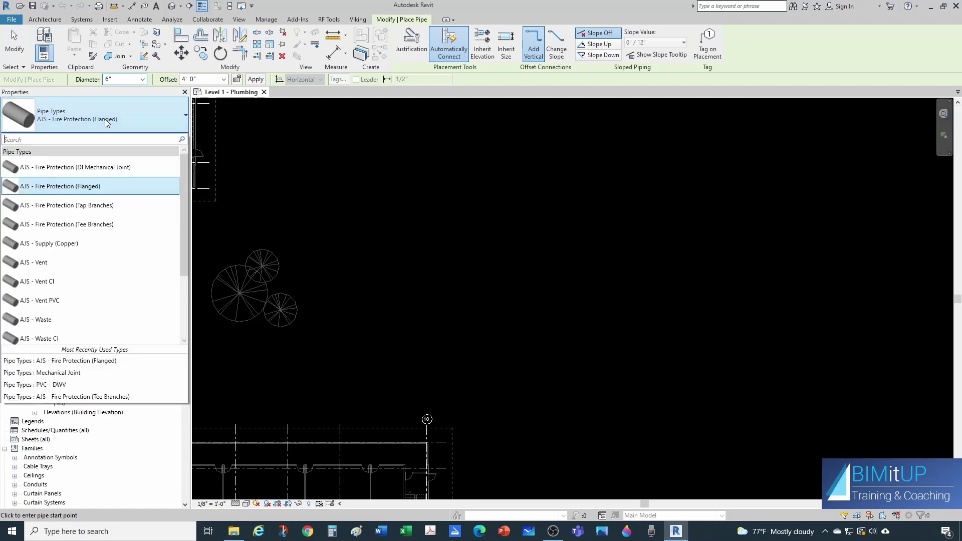
left_click(79, 188)
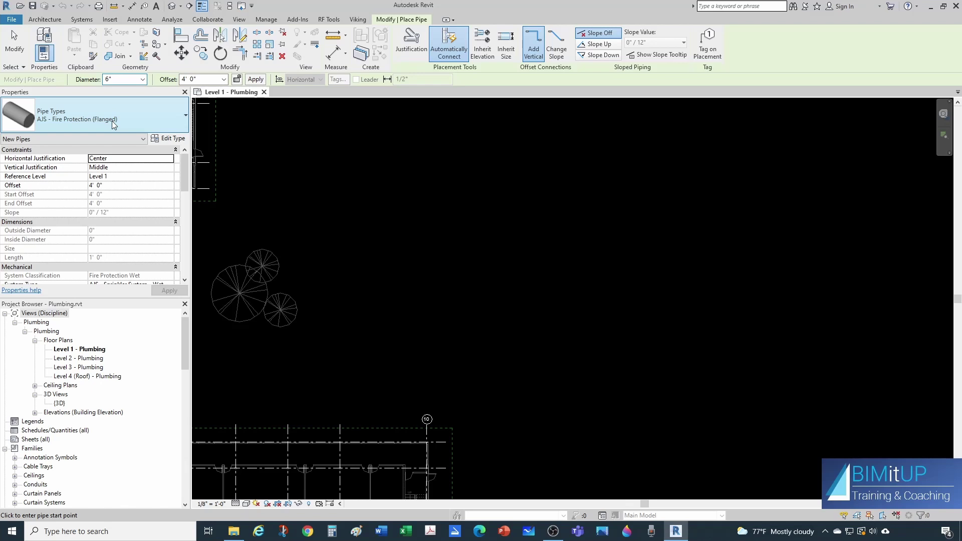
scroll(472, 362, "up", 2)
left_click(419, 339)
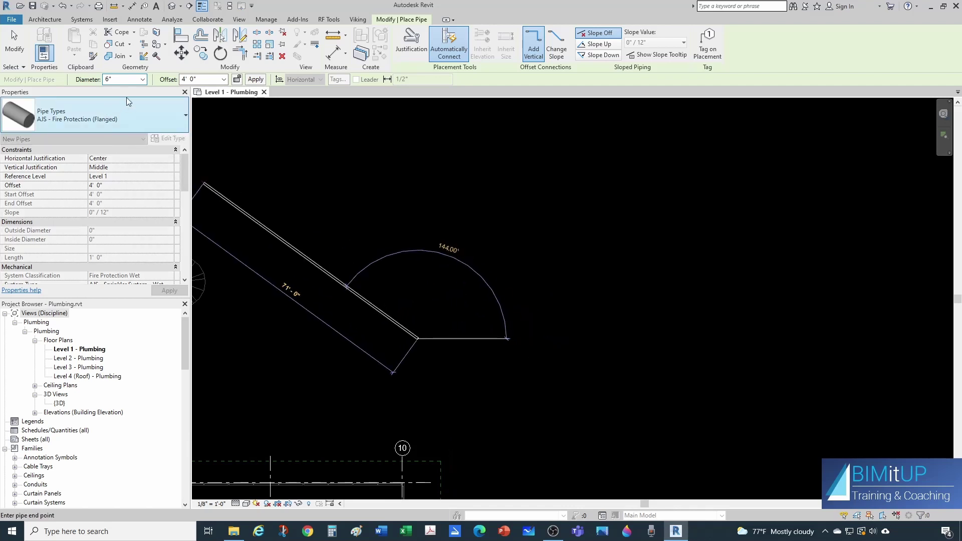
scroll(487, 347, "up", 1)
scroll(486, 348, "up", 2)
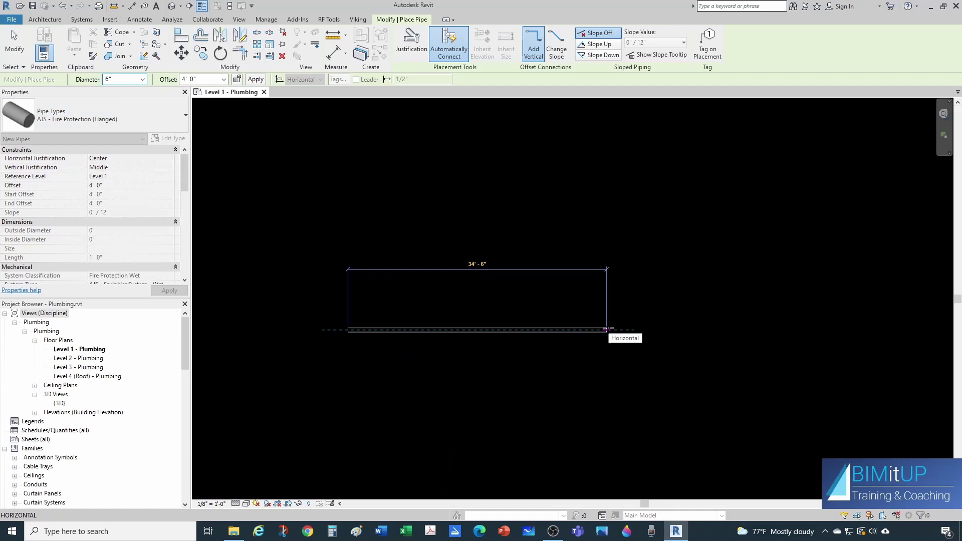
left_click(607, 330)
key("Escape")
key("Escape")
scroll(391, 346, "up", 1)
scroll(391, 351, "up", 1)
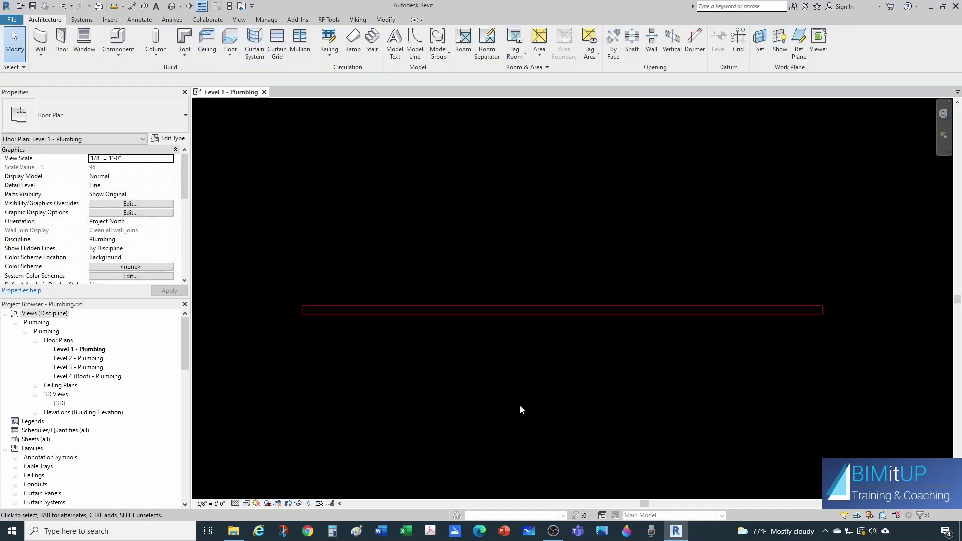
Step: Set the Union fitting to None in the routing preferences of the AJS - Fire Protection (Flanged) pipe type
left_click_drag(185, 344, 188, 428)
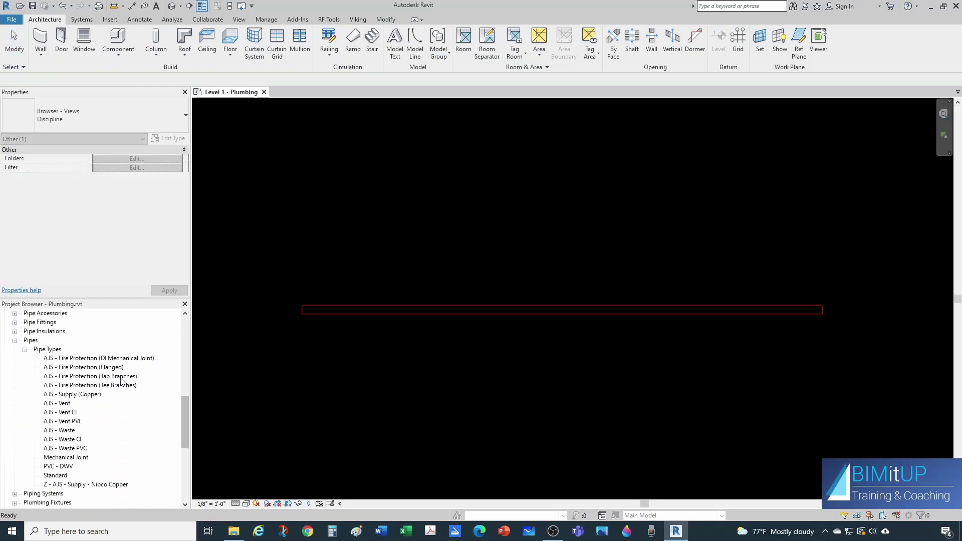
left_click(96, 369)
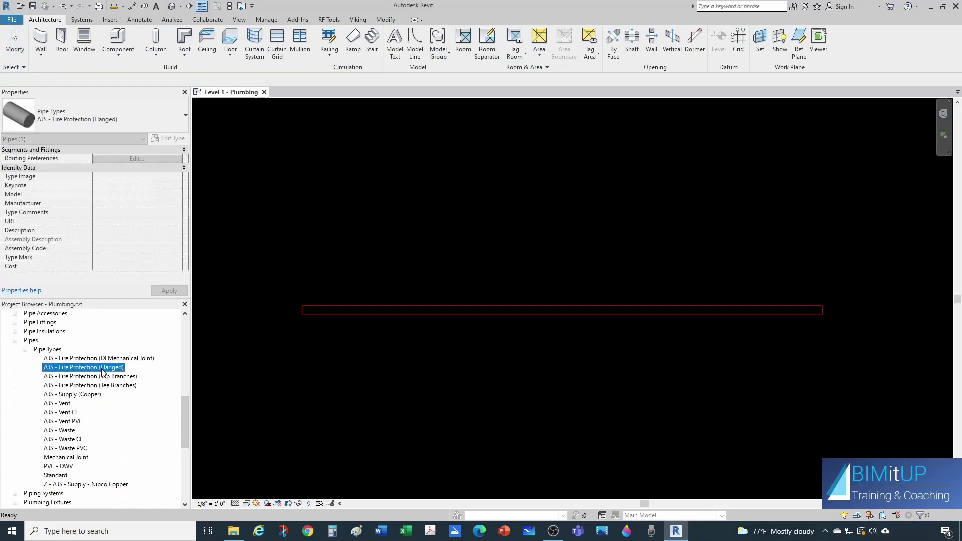
right_click(102, 373)
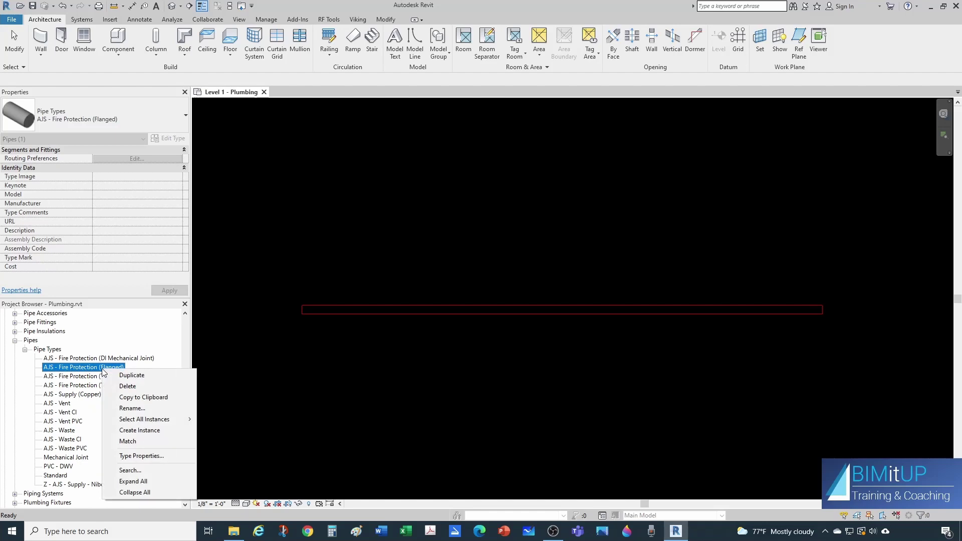
left_click(149, 456)
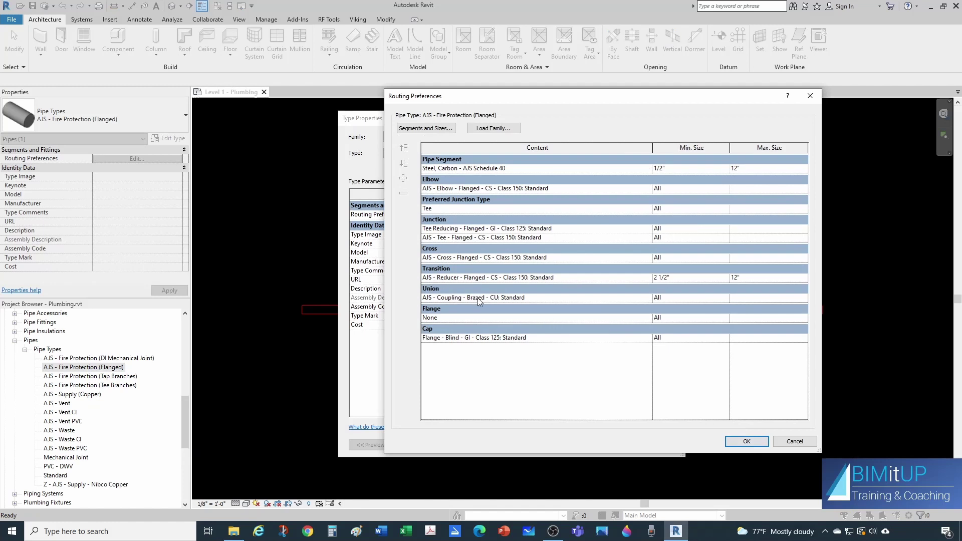
left_click(647, 298)
left_click(647, 297)
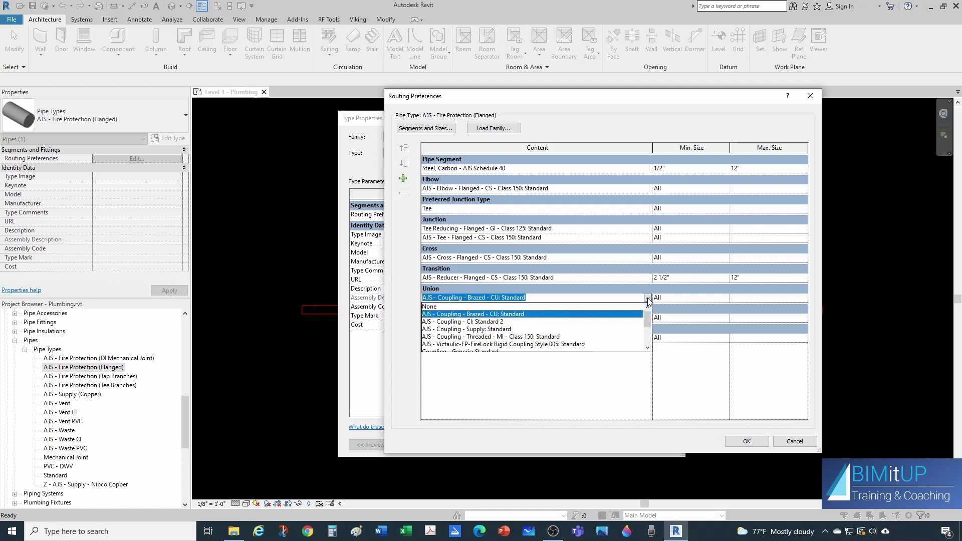
left_click(435, 306)
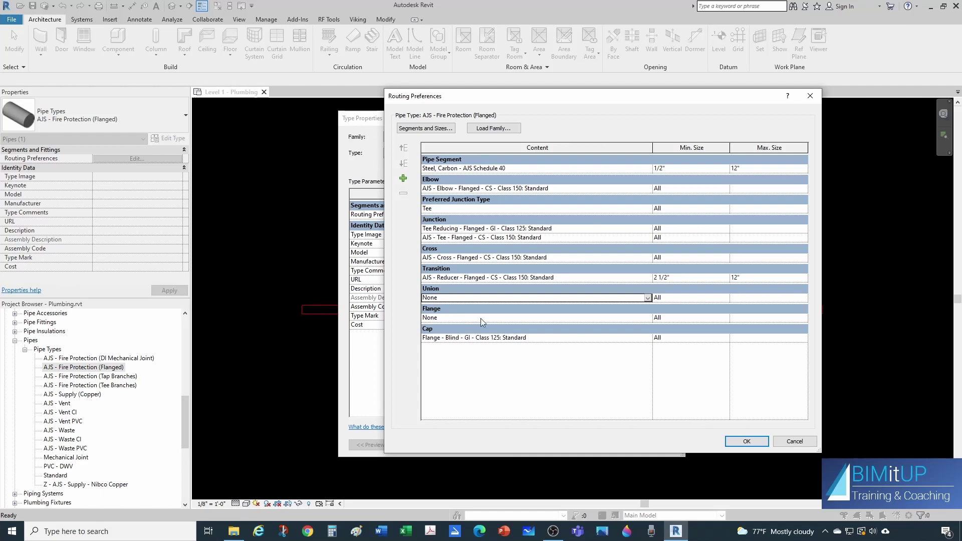
left_click(744, 441)
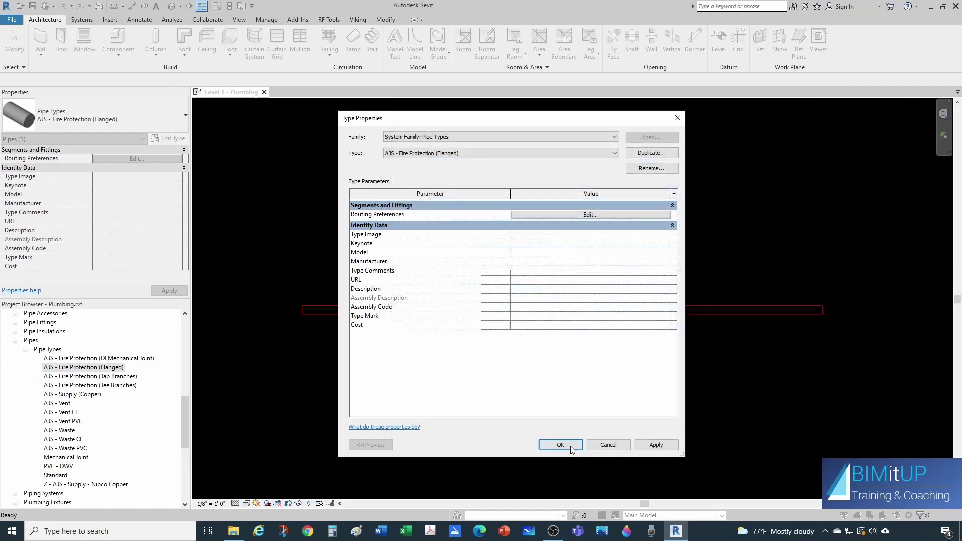
left_click(570, 445)
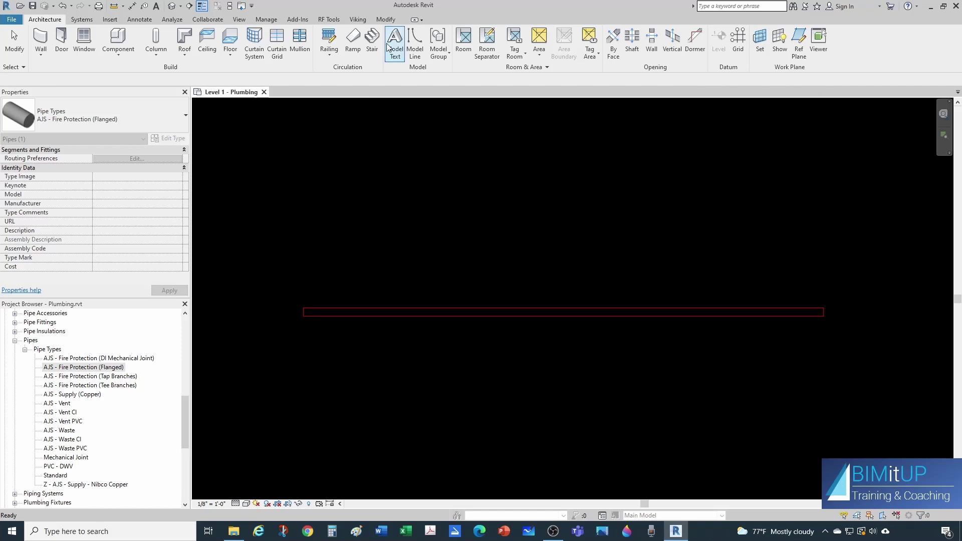
Step: Try to split the pipe about 8' 7" from its left end with Split Element
left_click(387, 21)
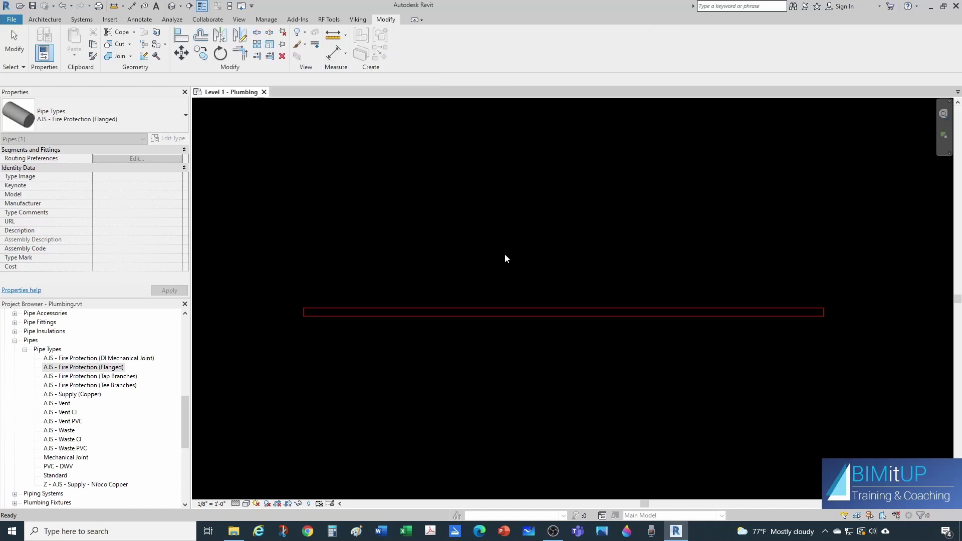
key("s")
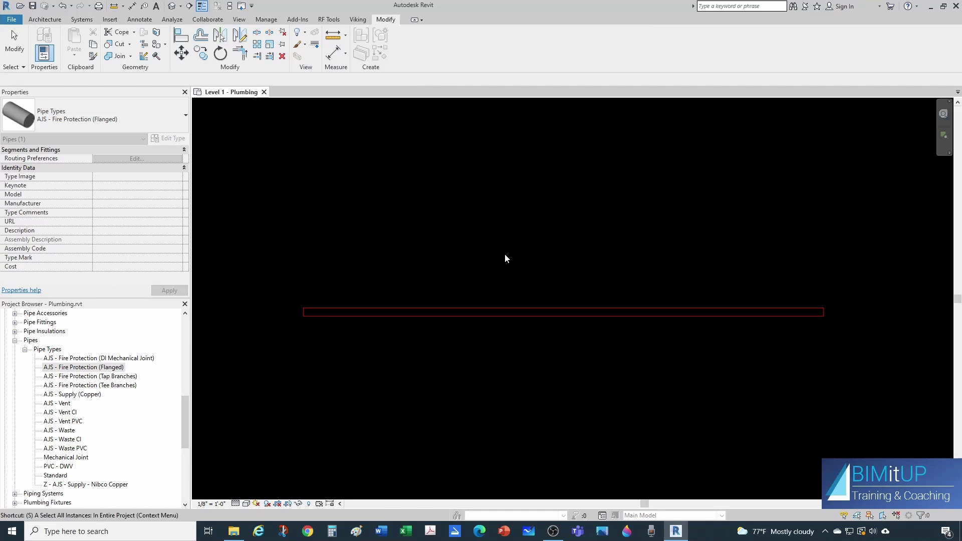
key("l")
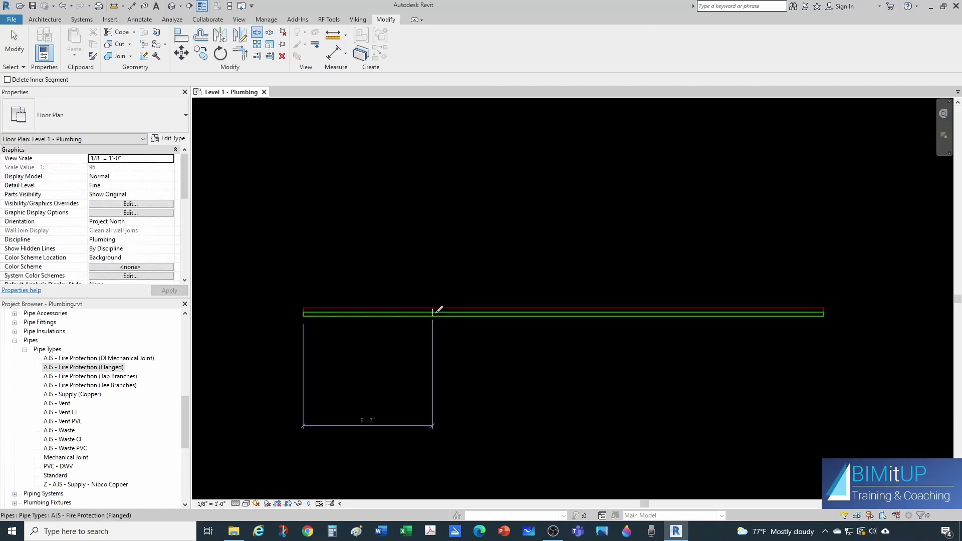
left_click(434, 312)
left_click_drag(886, 429, 638, 367)
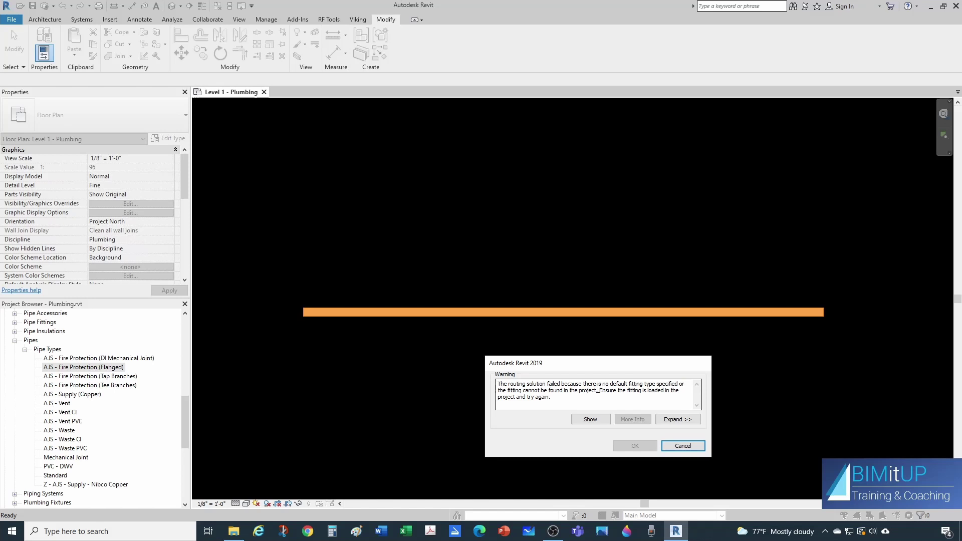
left_click(682, 446)
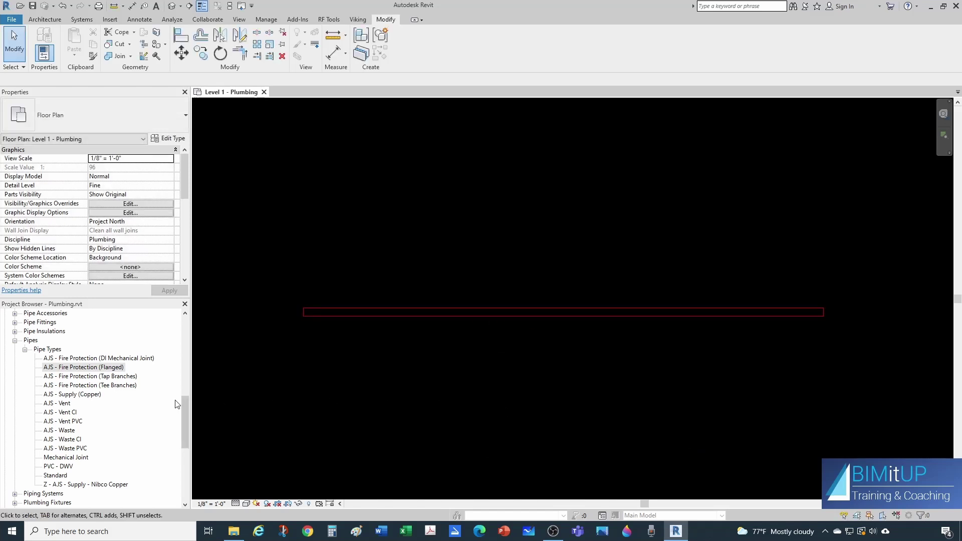
Step: Set the Union fitting to AJS - Coupling - Brazed - CU: Standard in the AJS - Fire Protection (Flanged) routing preferences
right_click(95, 369)
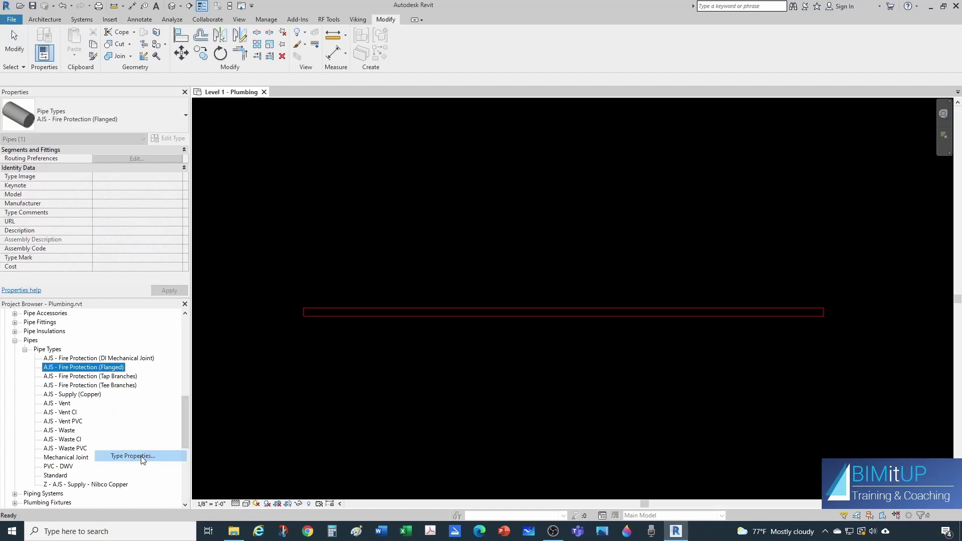
left_click(142, 455)
left_click(559, 216)
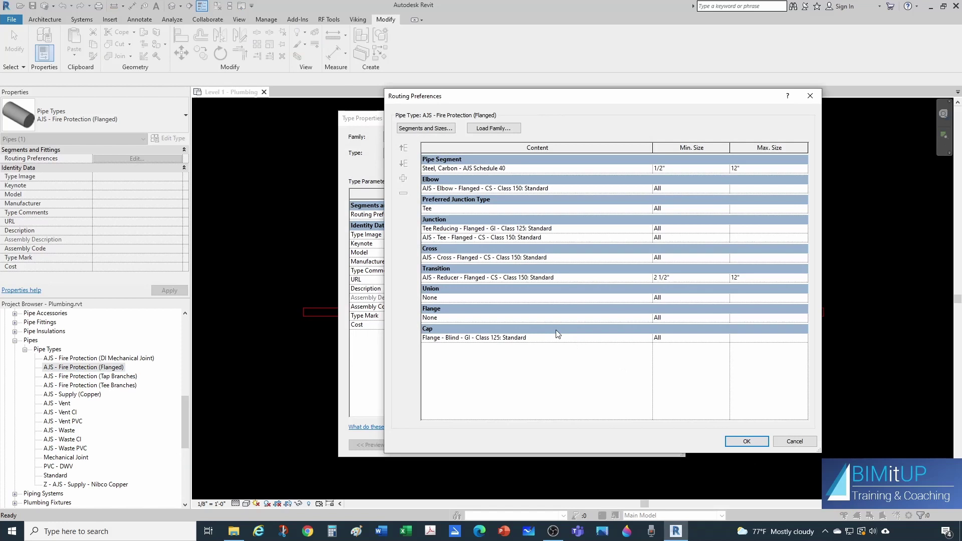
left_click(651, 299)
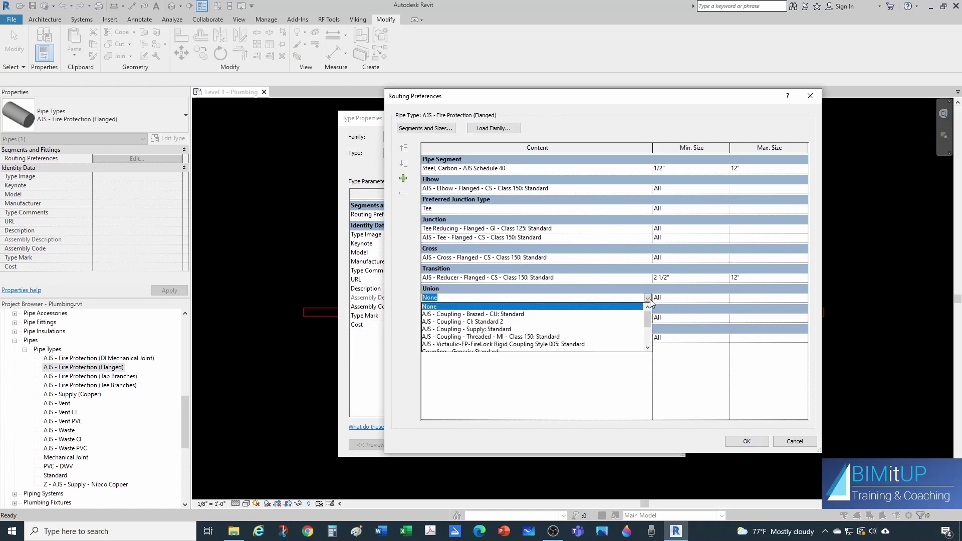
left_click(466, 314)
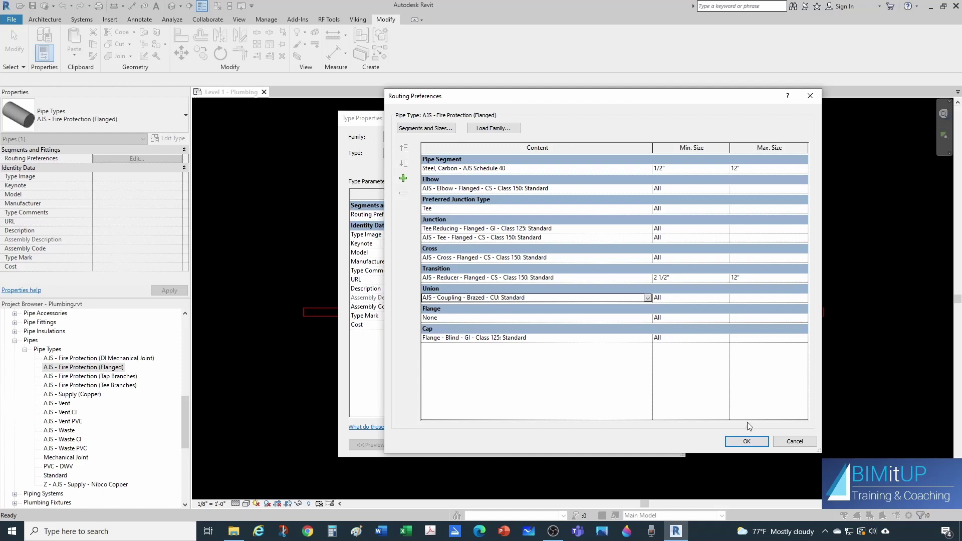
left_click(748, 440)
left_click(576, 444)
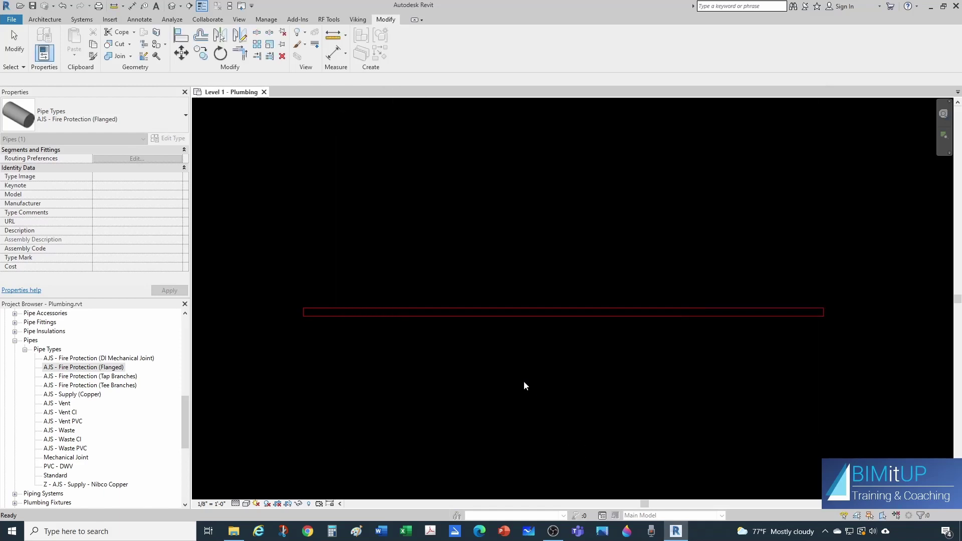
Step: Split the pipe about 9' 6" from its left end and once more farther right, near its middle
key("s")
key("l")
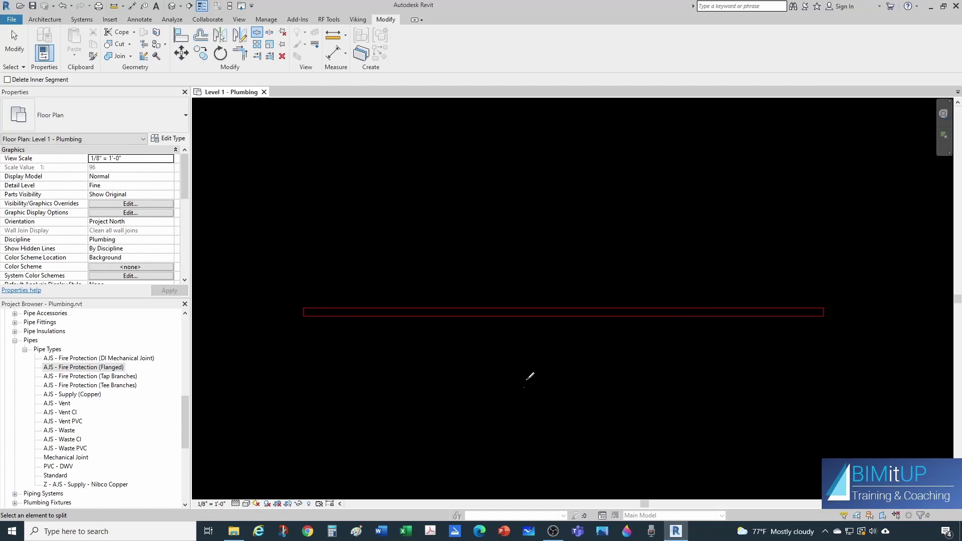
left_click(451, 311)
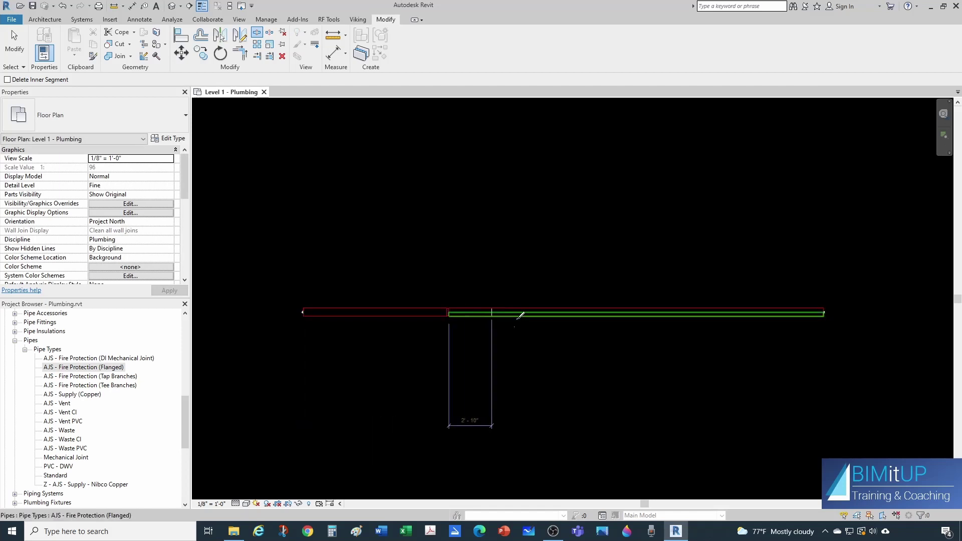
left_click(598, 312)
key("Escape")
Step: Examine the fitting type of the left coupling and the pipe segments on either side of it
left_click_drag(461, 342, 460, 338)
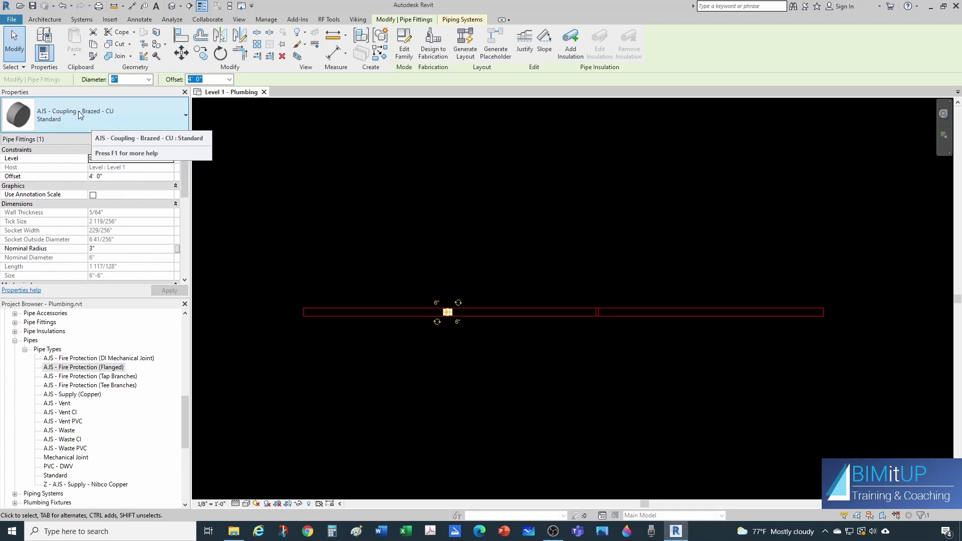
left_click(454, 341)
scroll(455, 339, "up", 2)
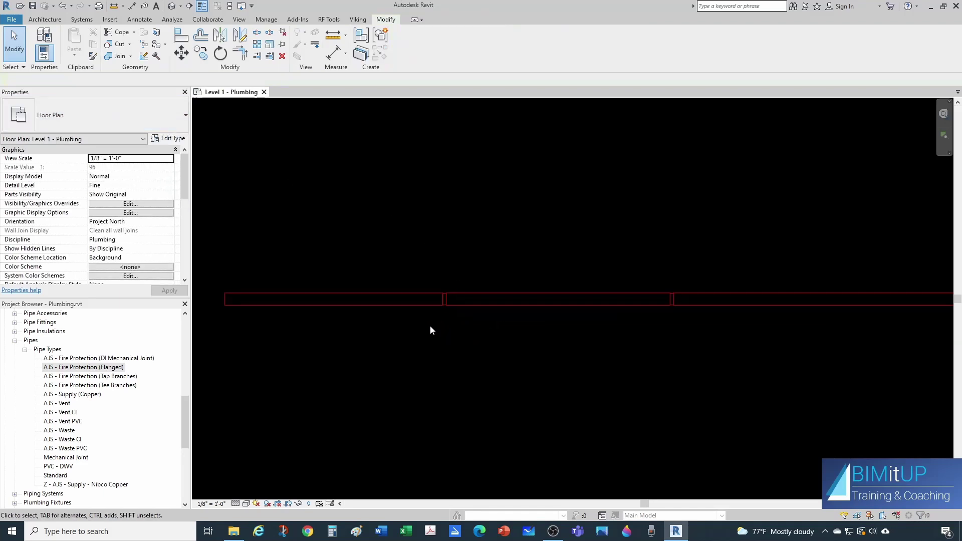
left_click(411, 307)
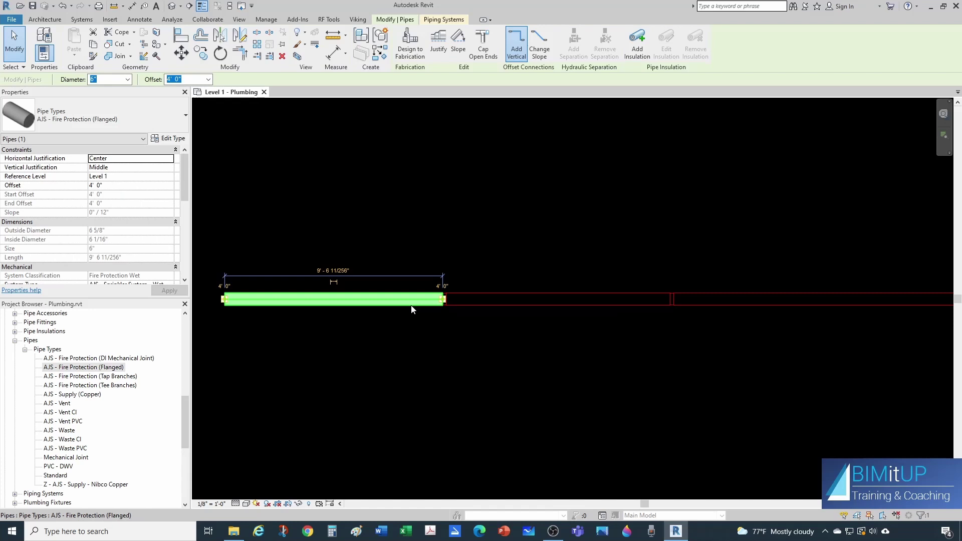
left_click(476, 323)
left_click(483, 303)
left_click(476, 318)
Step: Delete the left coupling from the split pipe
left_click_drag(408, 259, 462, 322)
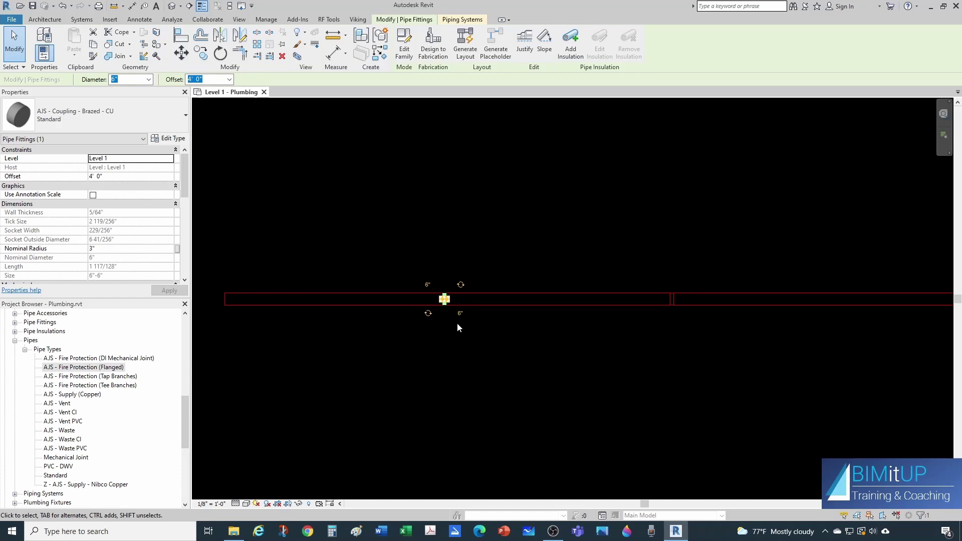
left_click(457, 323)
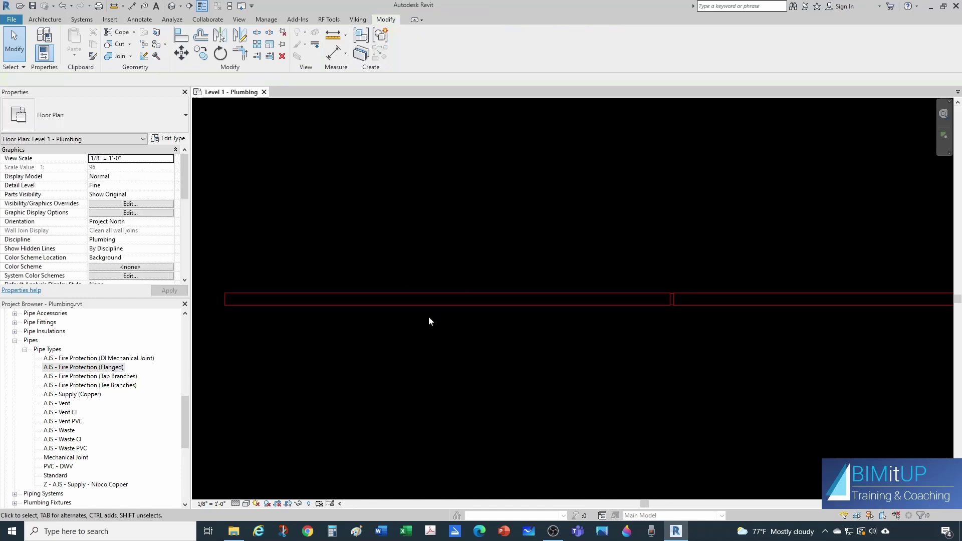
Step: Examine the rejoined left pipe segment and the fitting type of the remaining coupling
left_click(468, 321)
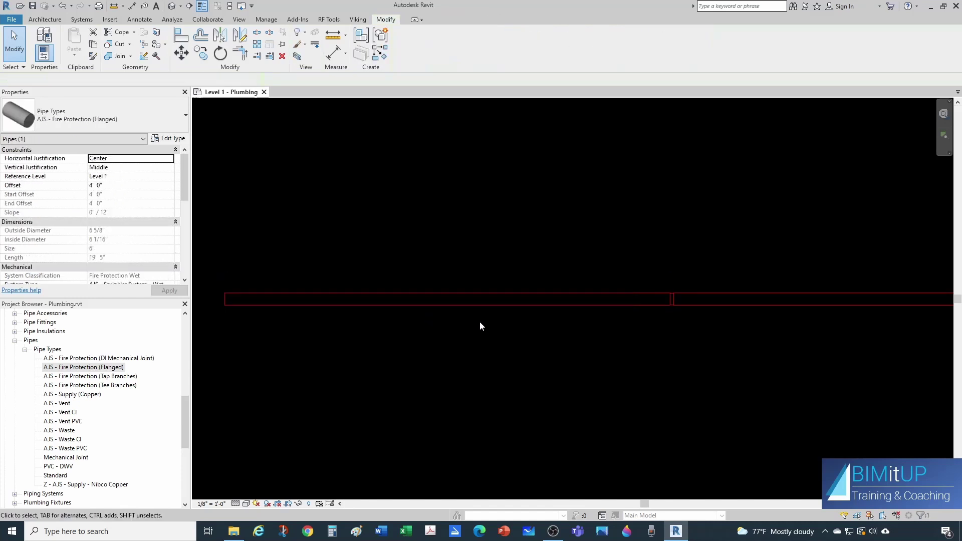
left_click(471, 326)
scroll(604, 336, "down", 1)
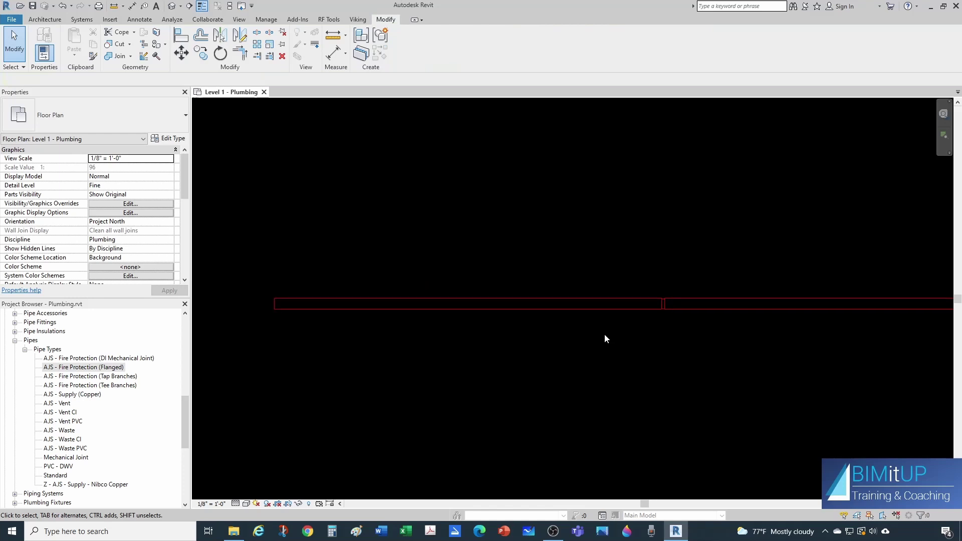
middle_click_drag(645, 304, 610, 300)
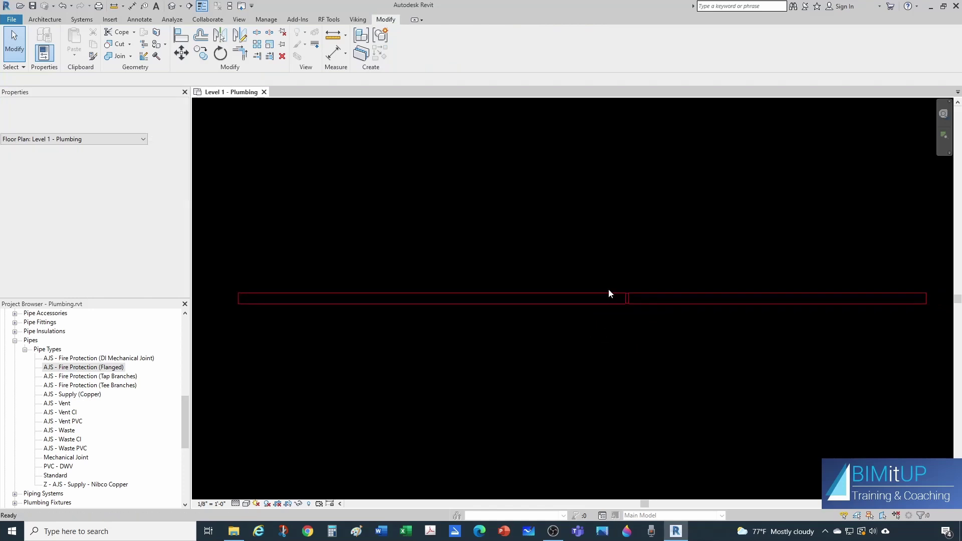
left_click(626, 299)
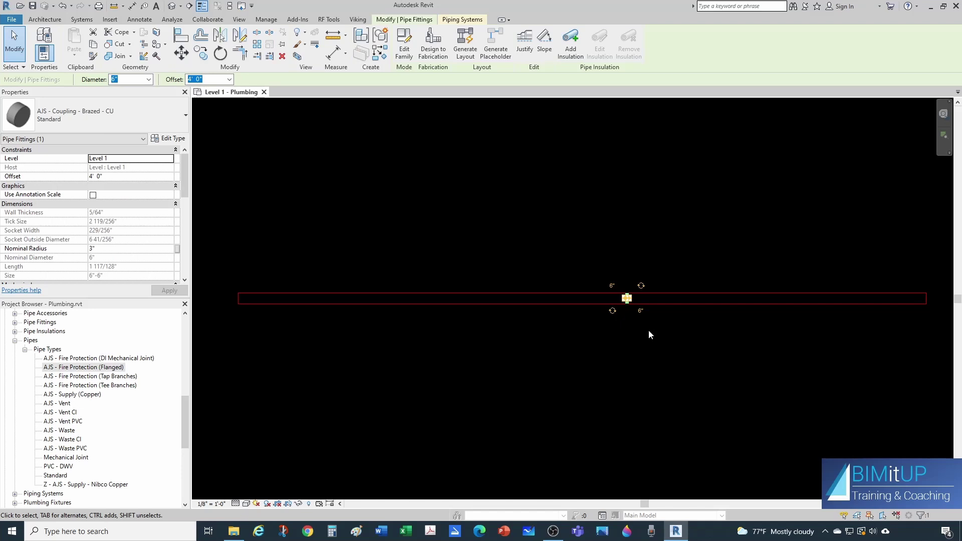
key("Escape")
left_click(59, 6)
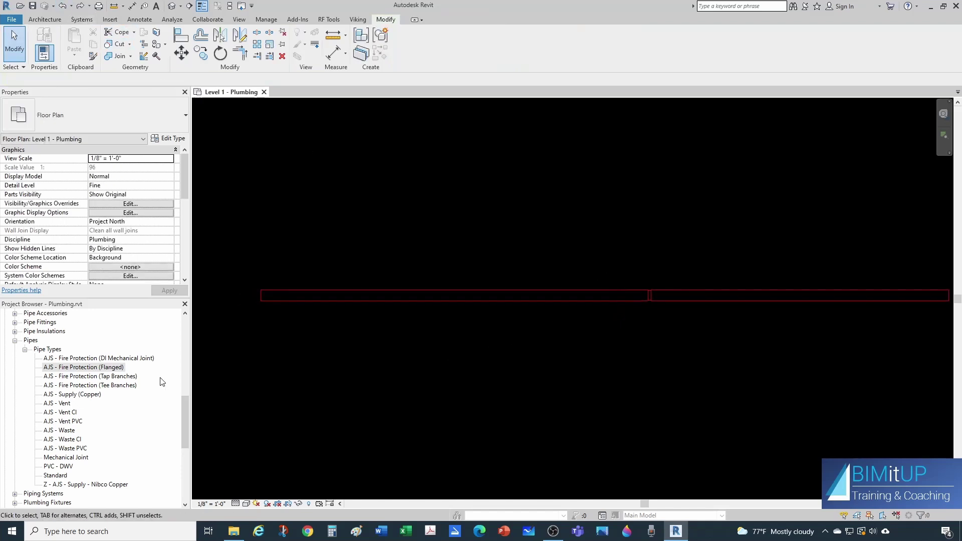
Step: Set the Flange fitting to Flange - Threaded - GI - Class 125: Standard in the AJS - Fire Protection (Flanged) routing preferences
left_click(111, 368)
right_click(111, 368)
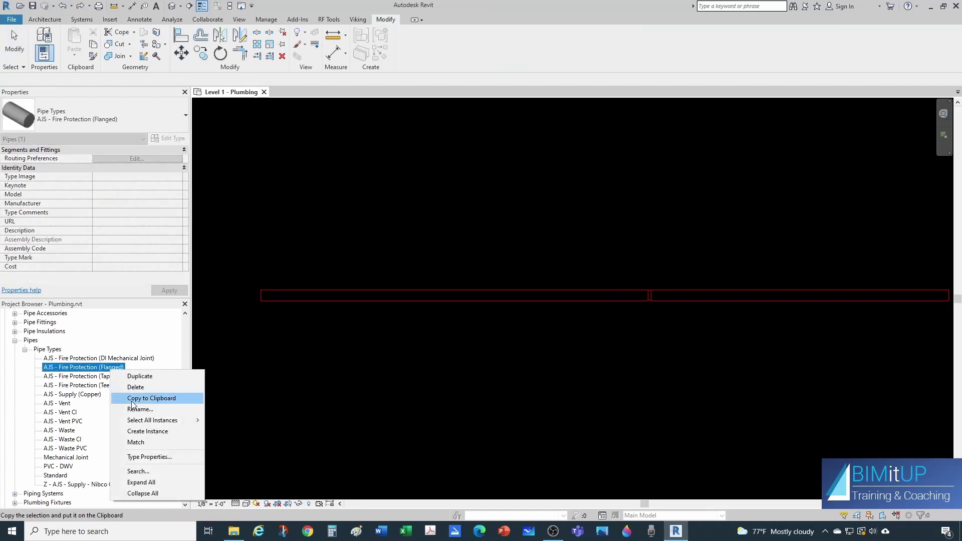
left_click(144, 457)
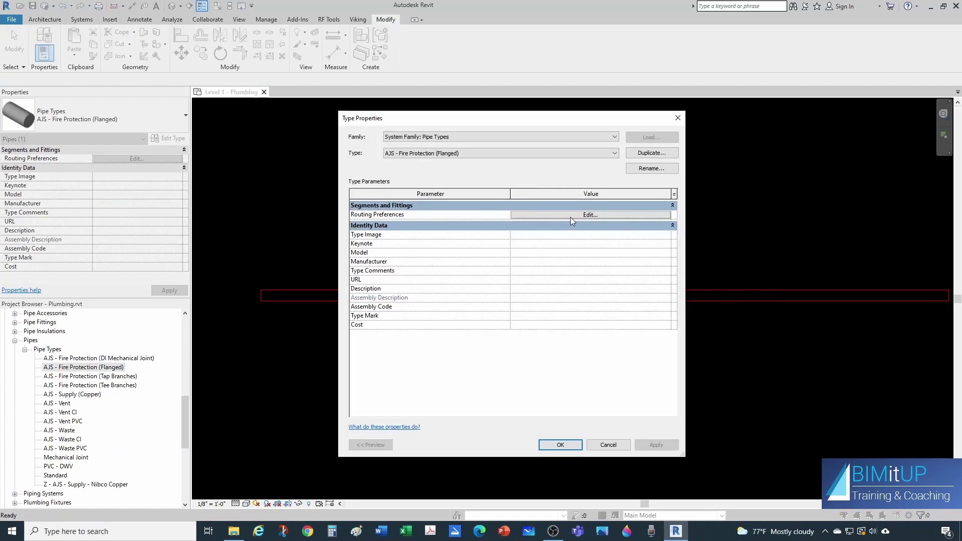
left_click(627, 215)
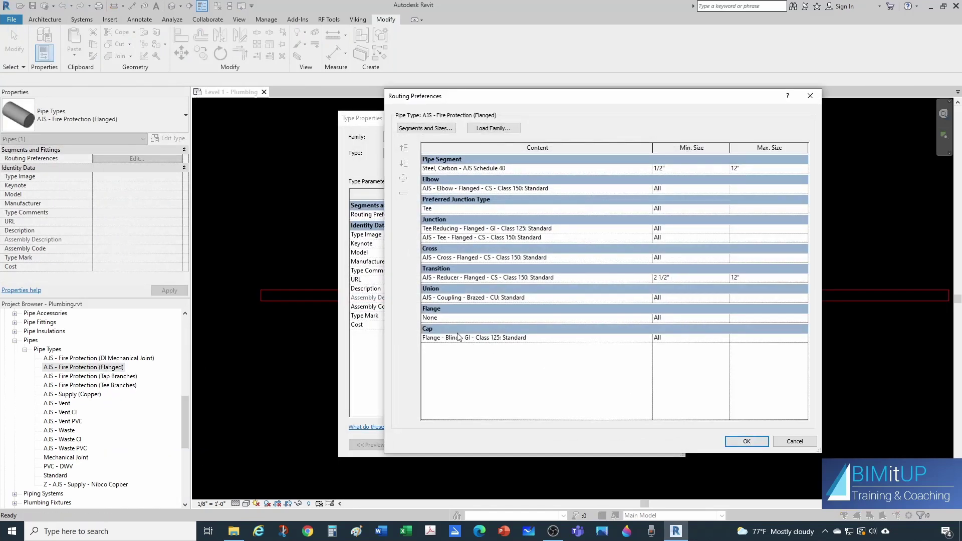
left_click(645, 319)
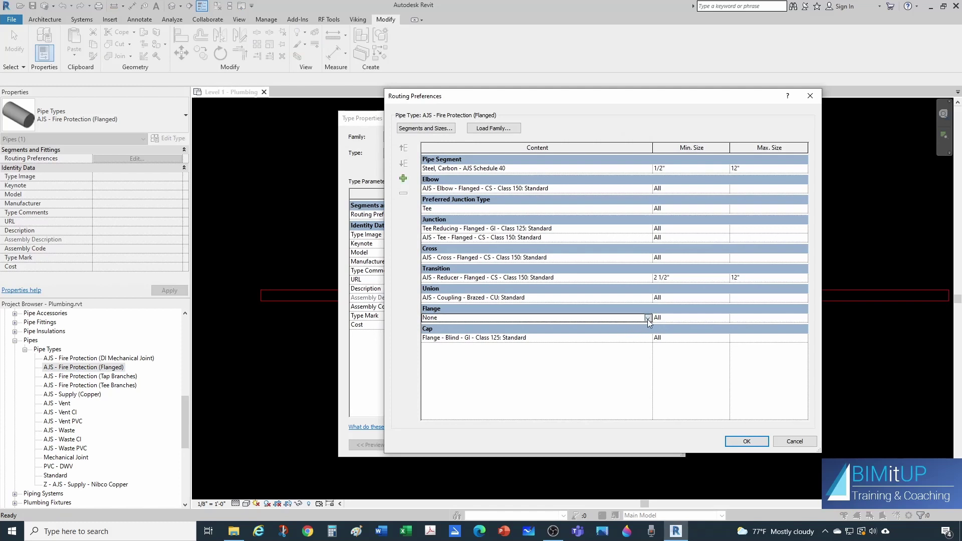
left_click(647, 319)
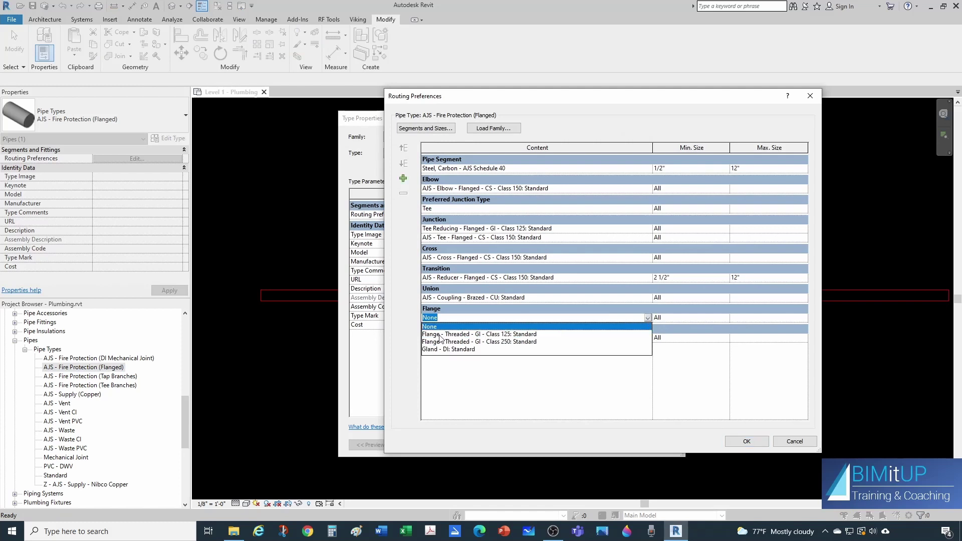
left_click(475, 334)
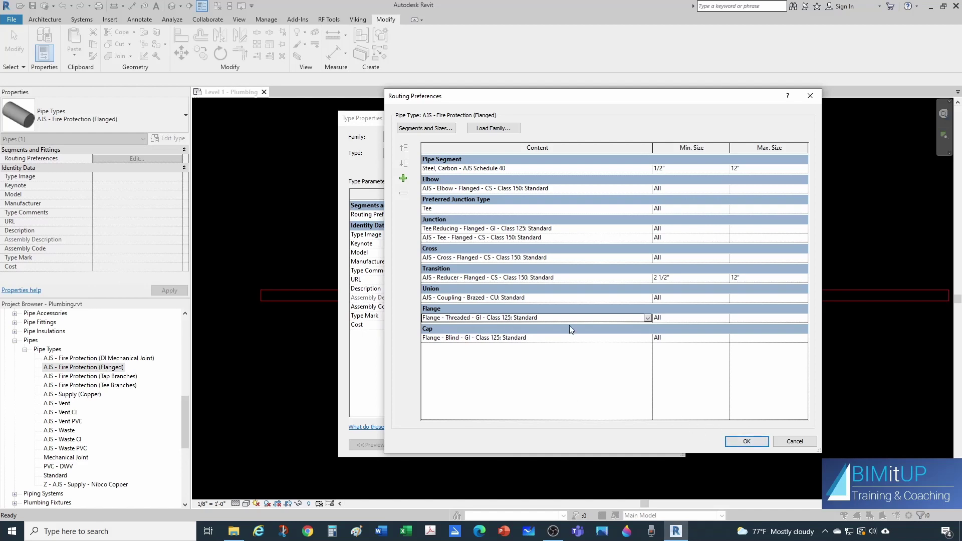
left_click(736, 442)
left_click(561, 444)
left_click(523, 378)
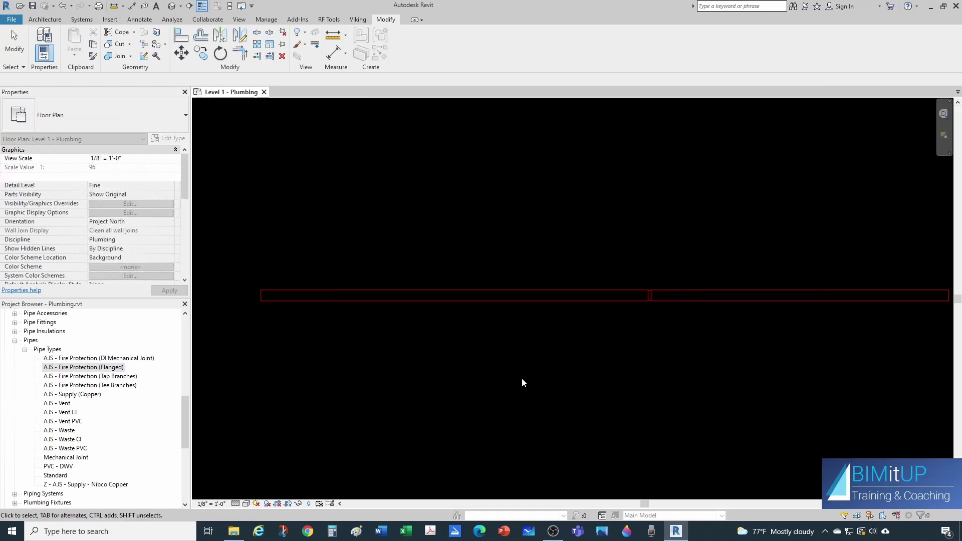
Step: Split the left pipe segment a little over a third of the way from its left end
key("s")
key("l")
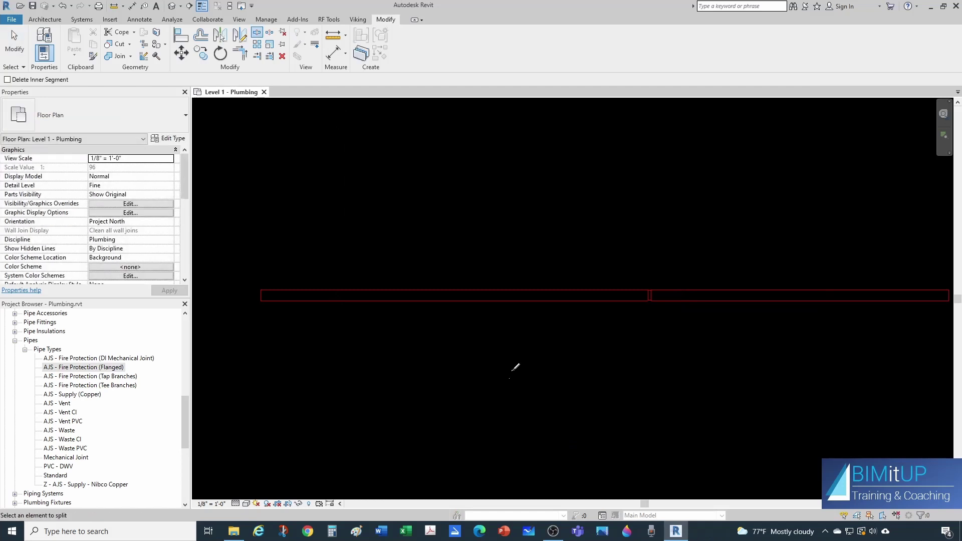
left_click(400, 296)
scroll(412, 314, "up", 3)
key("Escape")
Step: Check the fitting type of the left flange at the new split
scroll(409, 328, "up", 2)
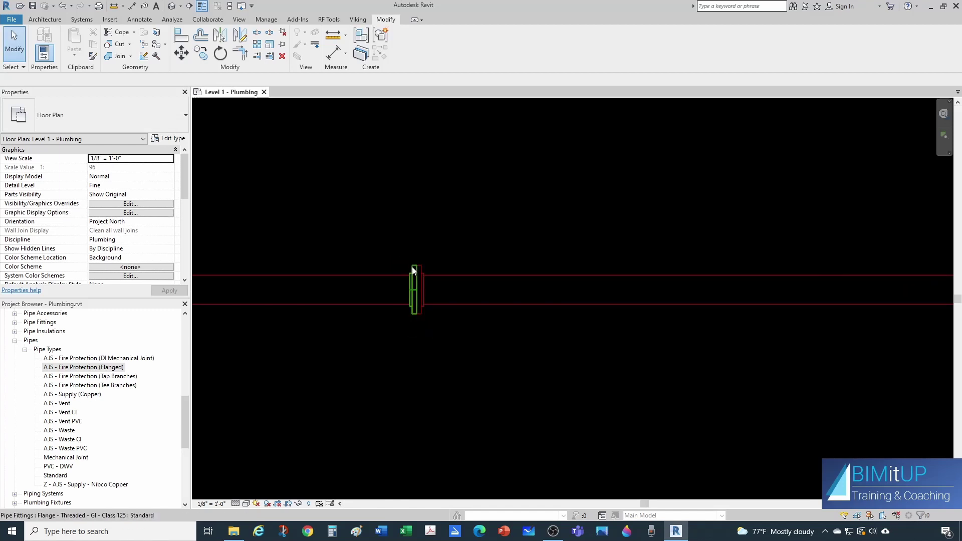
left_click(414, 283)
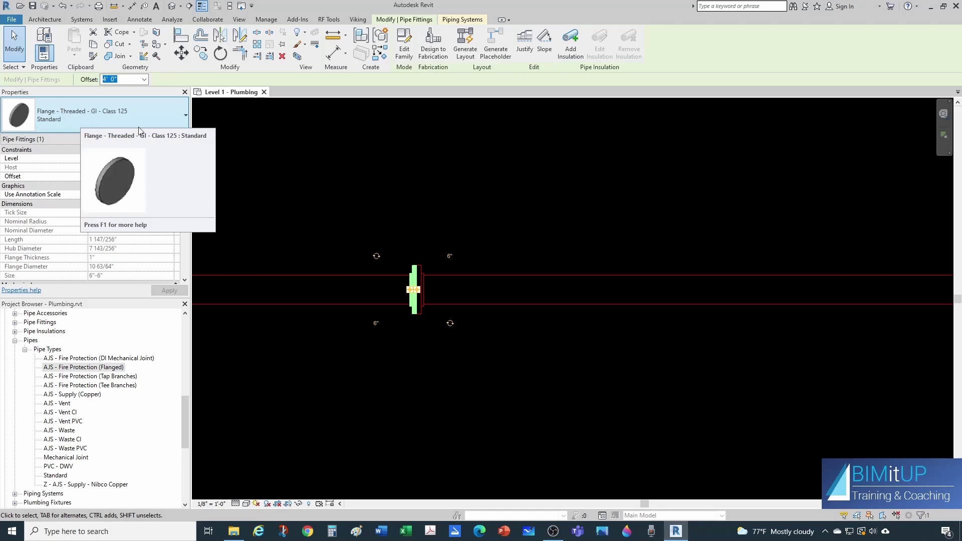
key("Escape")
Step: Review the union and flange settings in the AJS - Fire Protection (Flanged) routing preferences
right_click(113, 371)
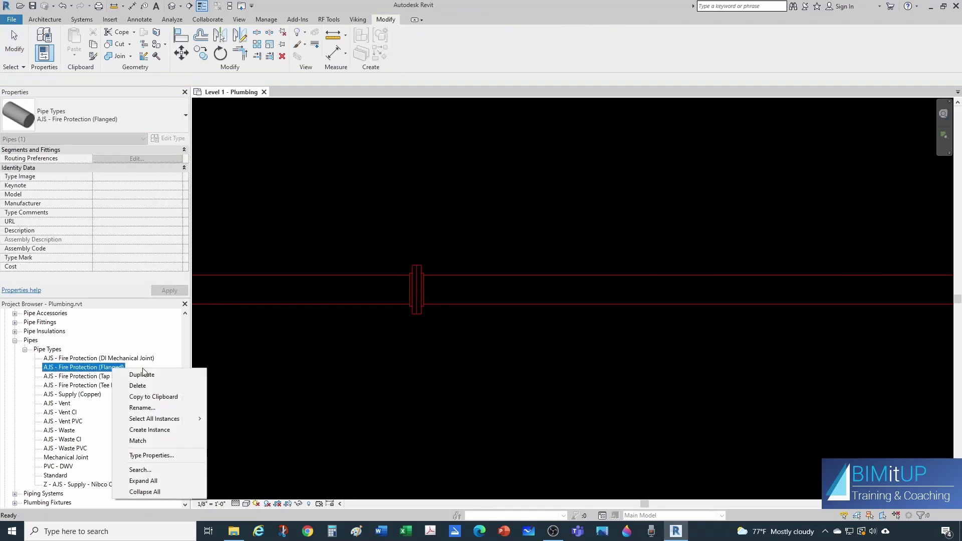
left_click(154, 453)
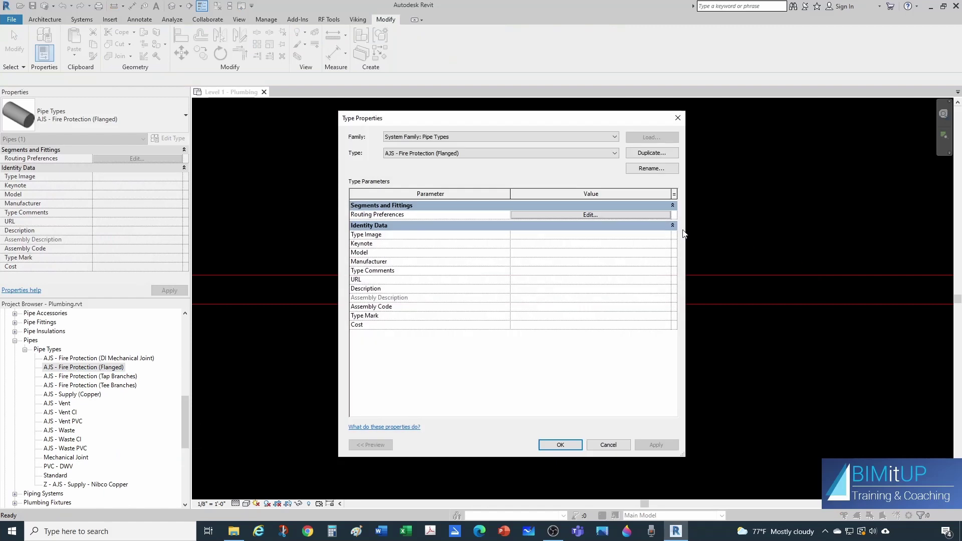
left_click(564, 215)
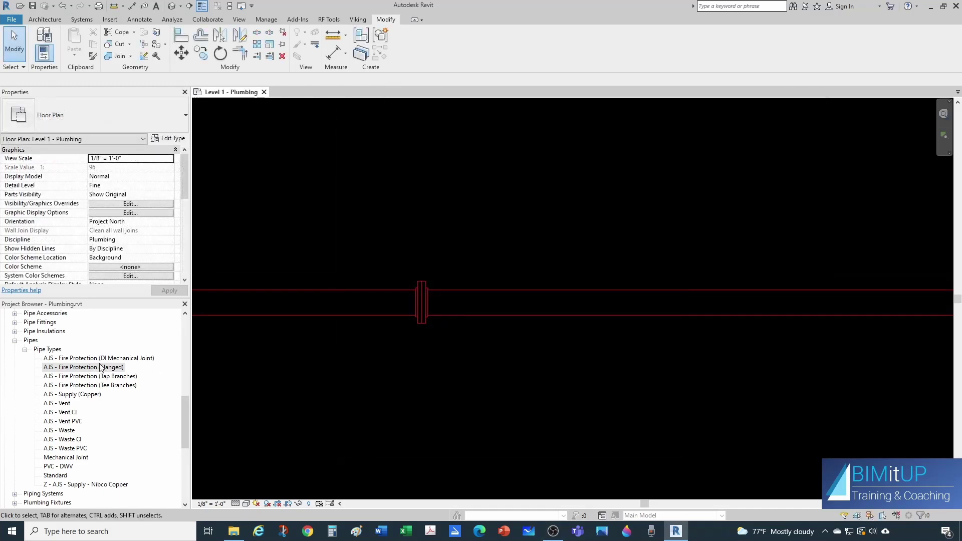
Step: Set the Union fitting to None in the AJS - Fire Protection (Flanged) routing preferences
right_click(99, 366)
left_click(129, 452)
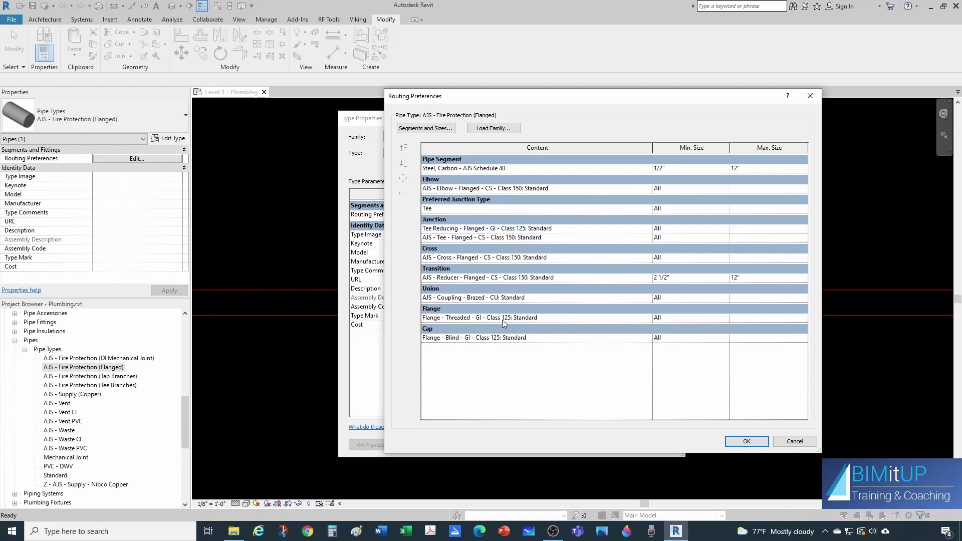
left_click(650, 298)
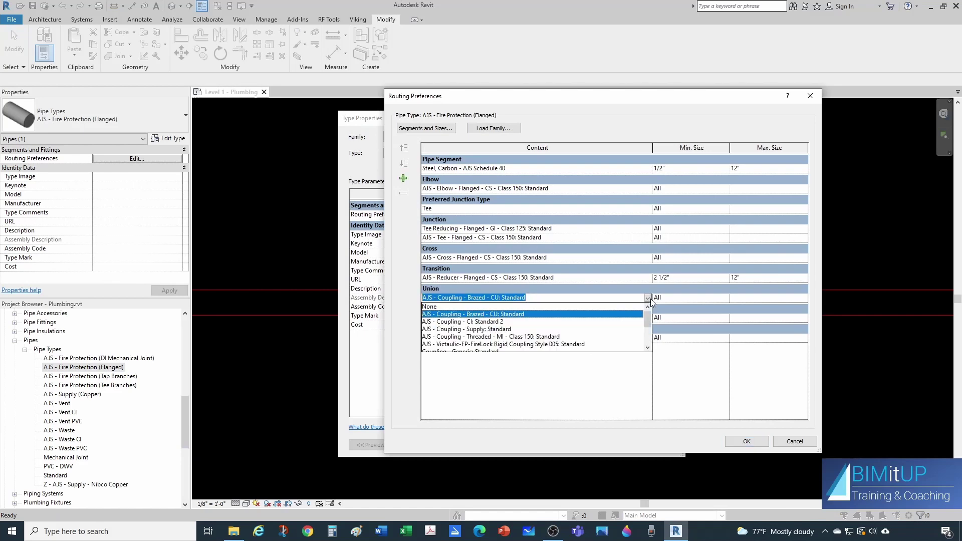
left_click(434, 306)
left_click(746, 441)
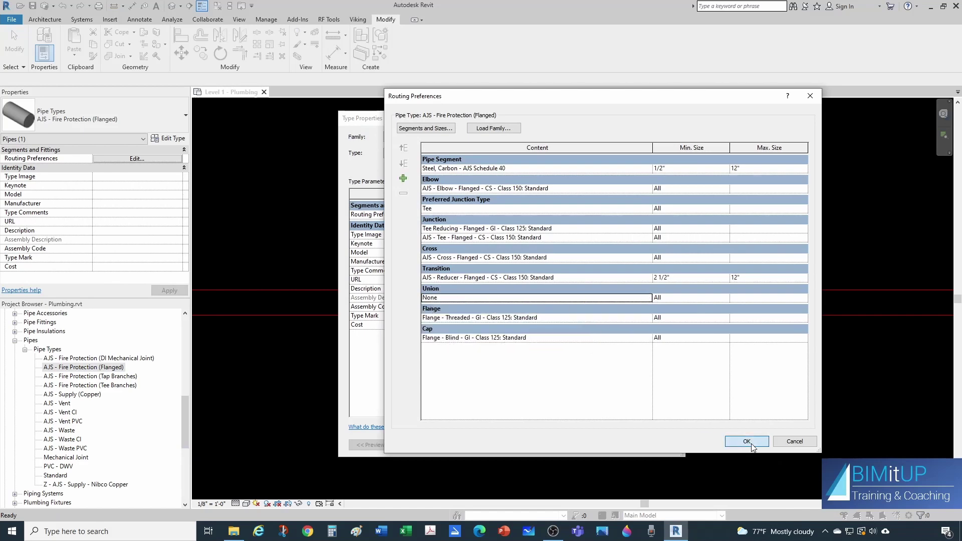
left_click(559, 445)
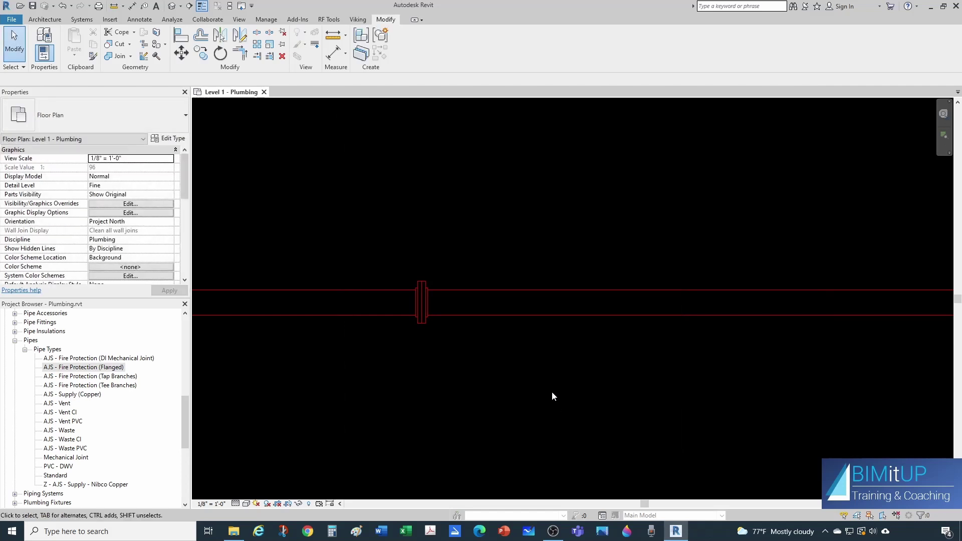
Step: Split the pipe once more to the right of the existing flange pair
key("s")
key("l")
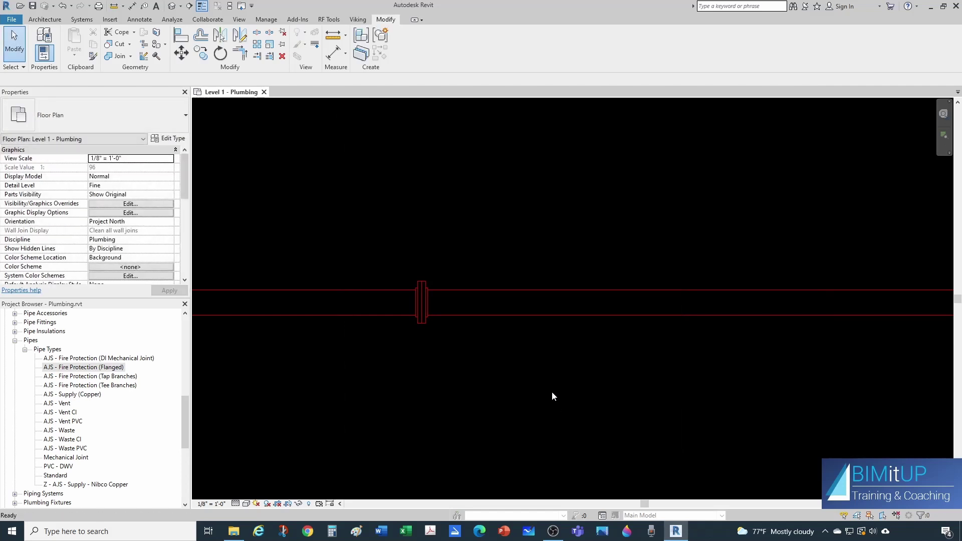
left_click(639, 303)
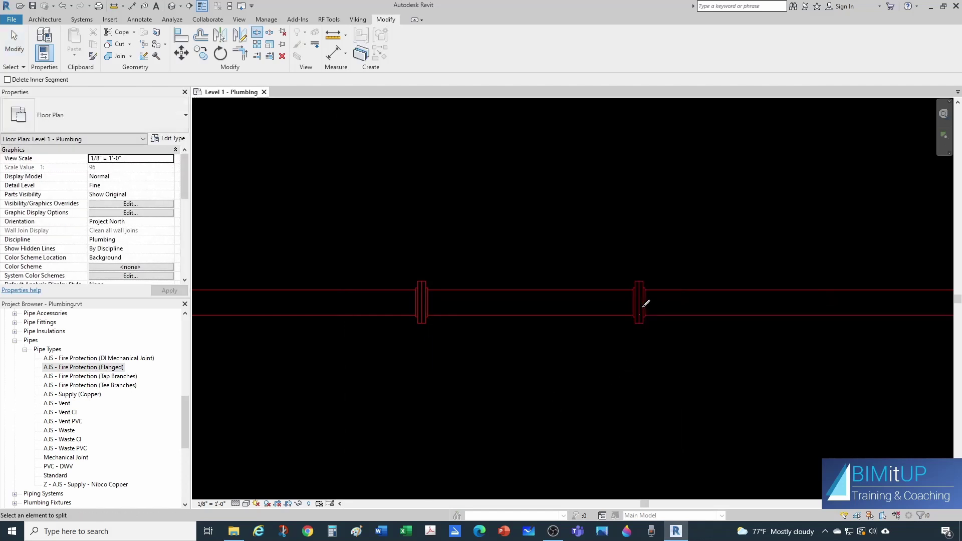
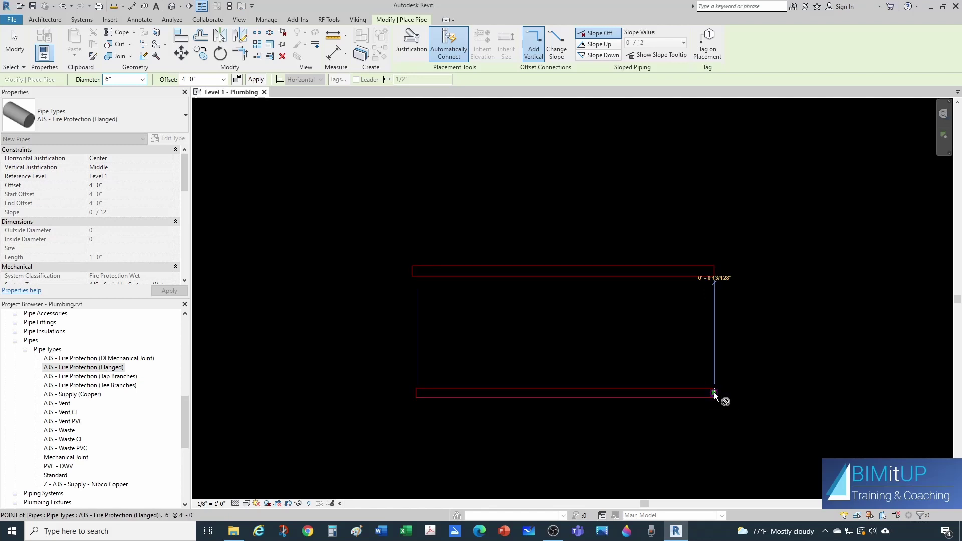
Step: Finish placing pipes and split the upper pipe near its middle
key("Escape")
key("Escape")
key("s")
key("l")
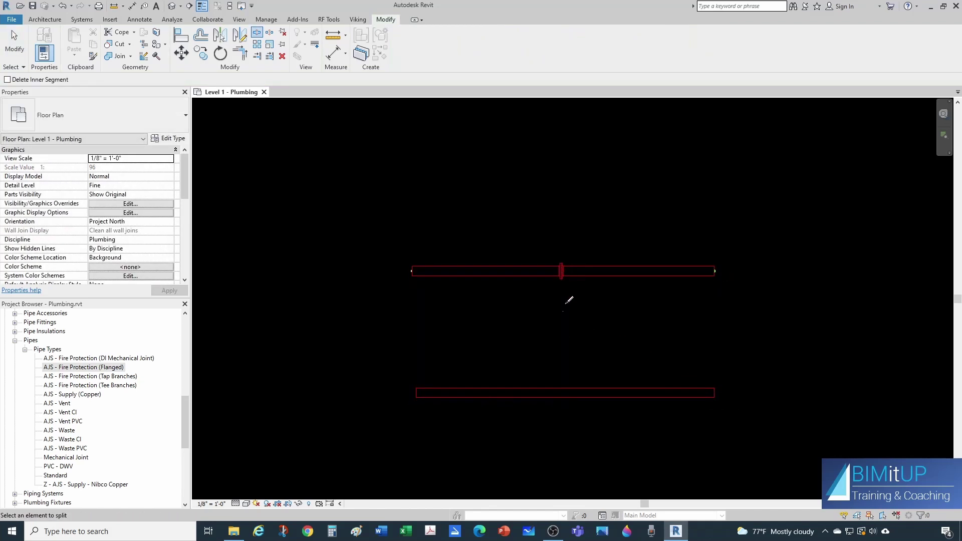
Step: Set the Flange fitting to None in the AJS - Fire Protection (Flanged) routing preferences
right_click(109, 368)
left_click(153, 451)
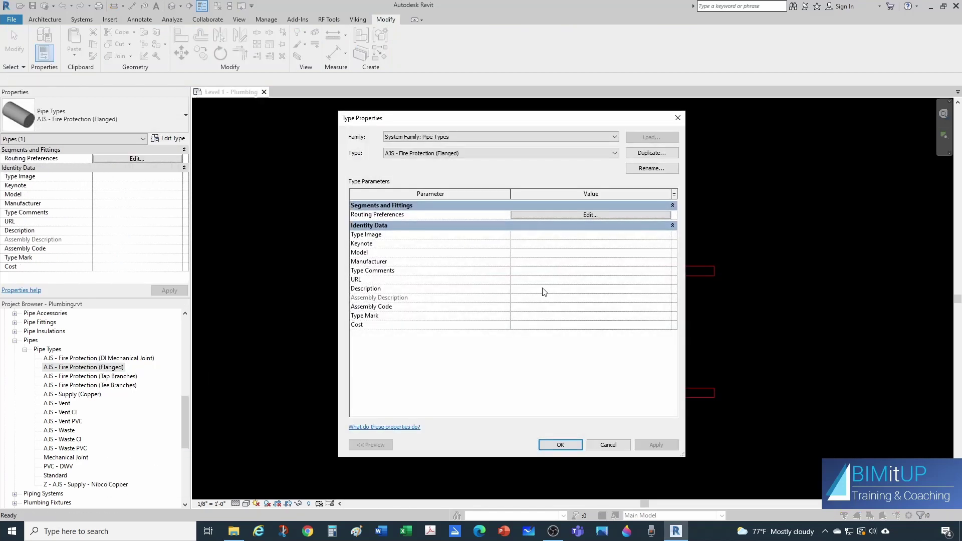
left_click(541, 216)
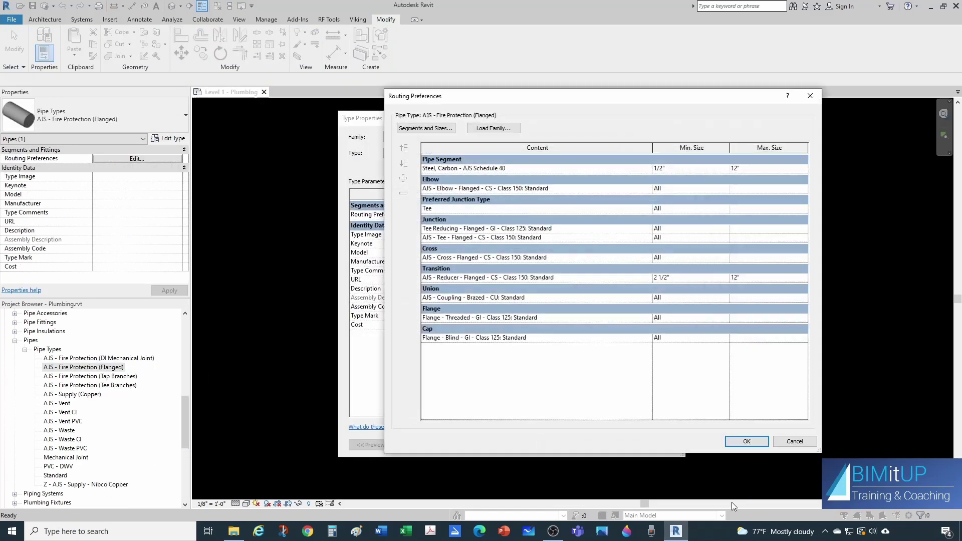
left_click(650, 317)
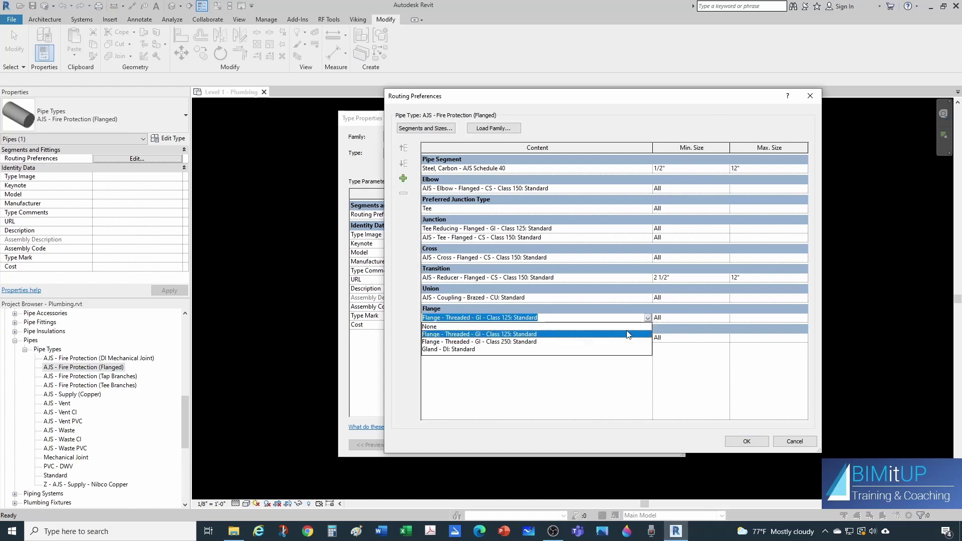
left_click(428, 327)
left_click(732, 442)
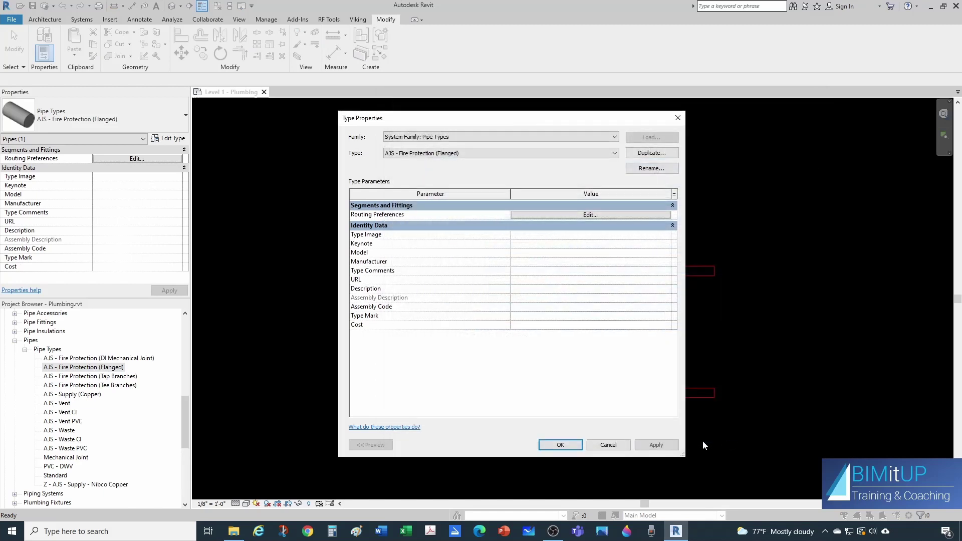
left_click(557, 445)
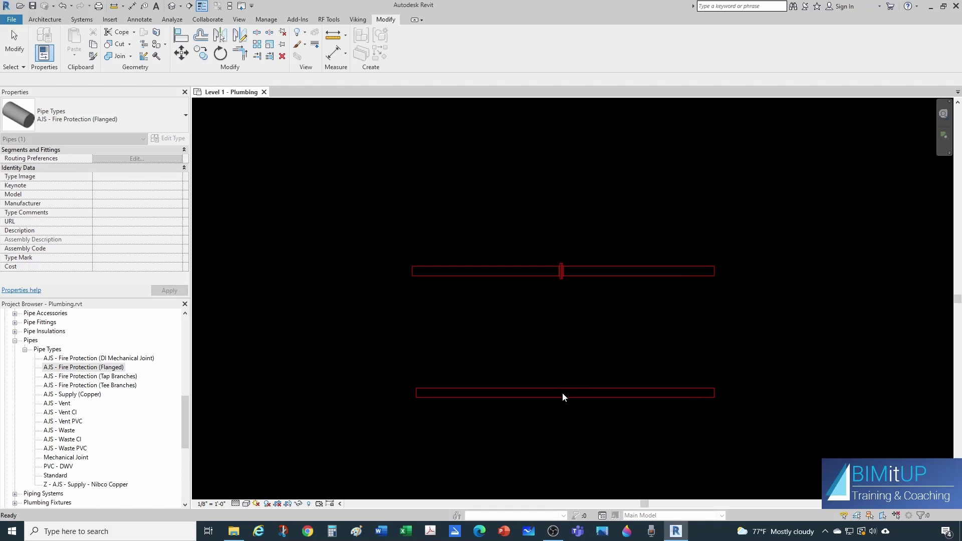
Step: Split the lower pipe near its middle, below the split in the upper pipe
left_click(566, 373)
scroll(567, 362, "down", 1)
key("s")
key("l")
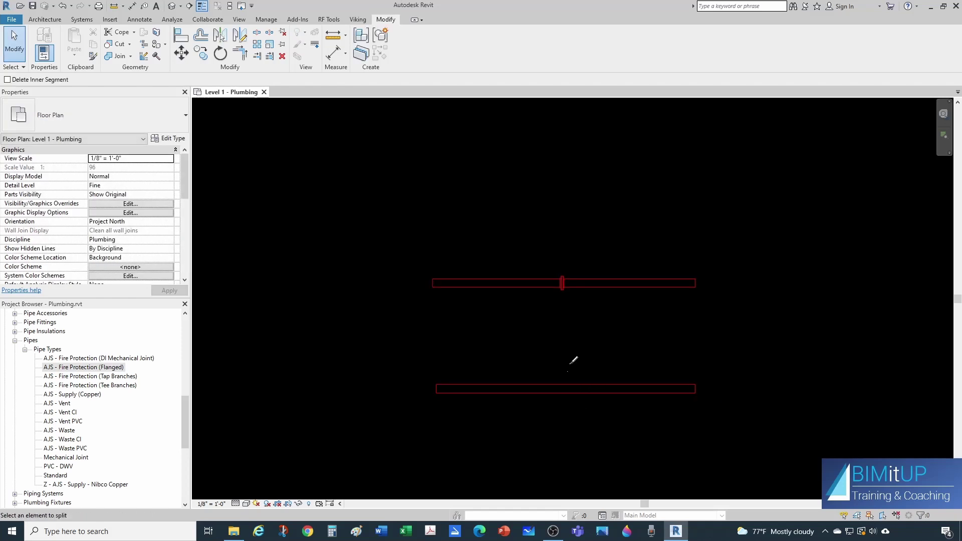
left_click(563, 389)
scroll(567, 417, "up", 2)
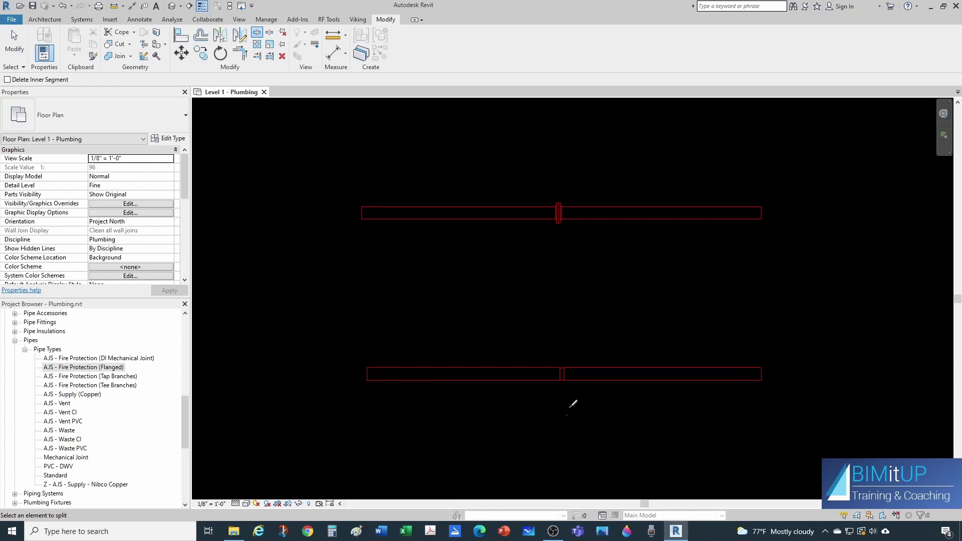
Step: Check the type of the fitting at the lower pipe's split
scroll(567, 407, "up", 1)
key("Escape")
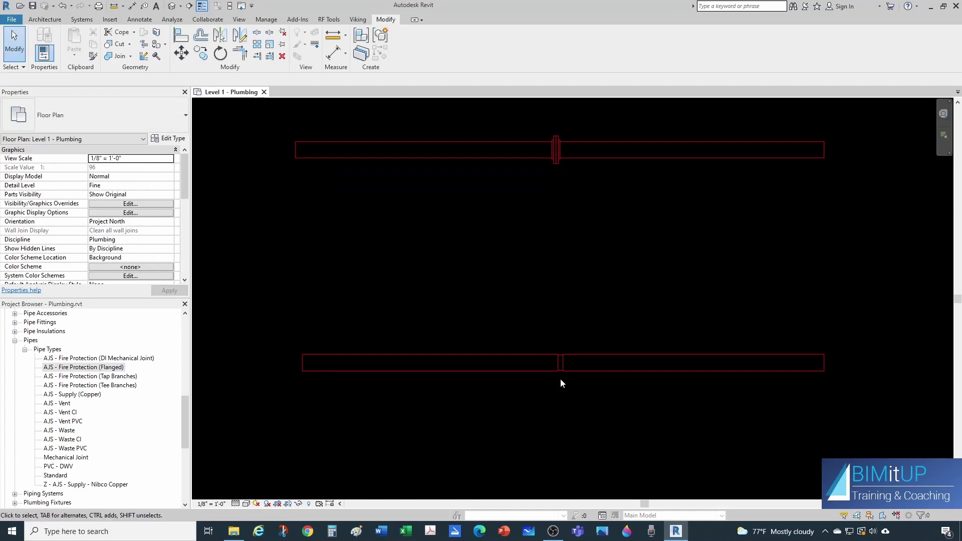
left_click_drag(592, 387, 531, 320)
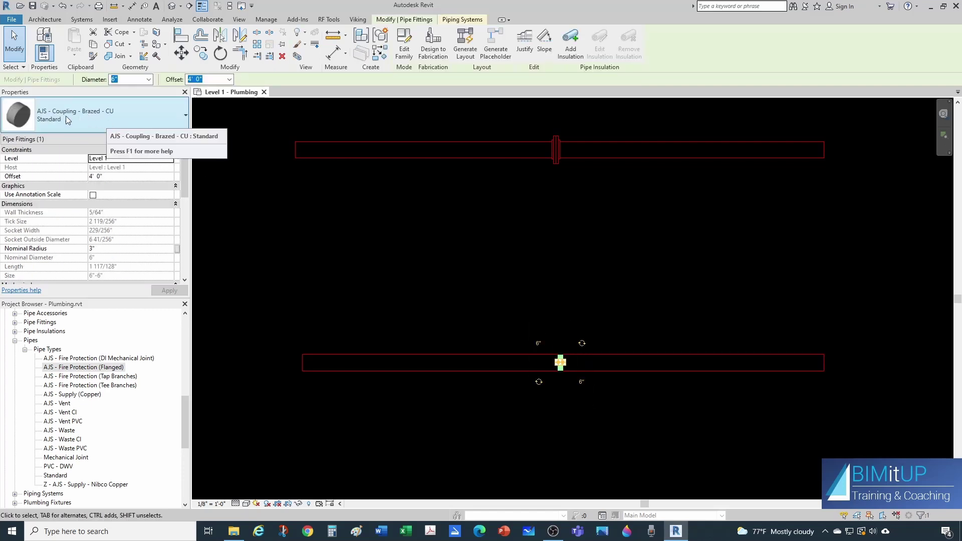
Step: Draw another AJS - Fire Protection (Flanged) pipe about 16' 6" long, horizontally below the lower split pipe
left_click(494, 293)
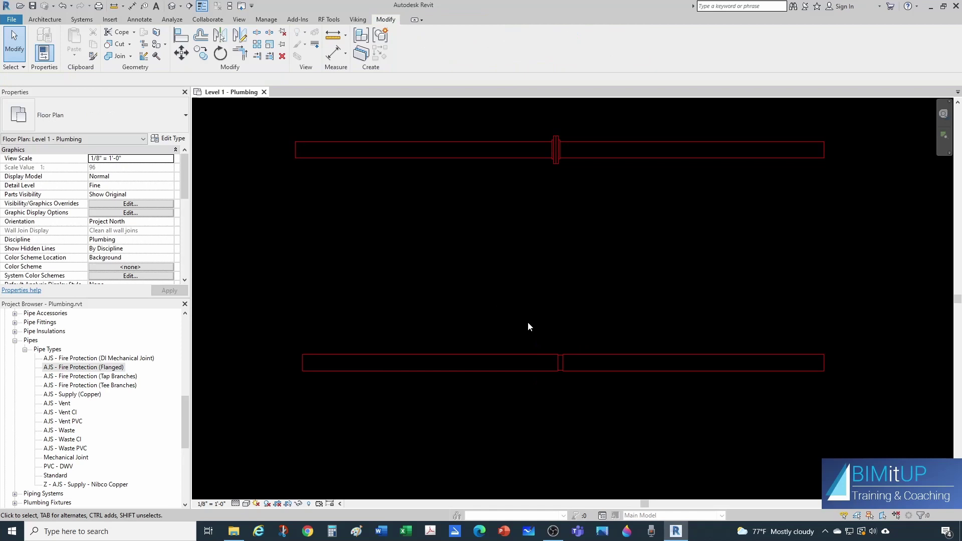
left_click(537, 355)
scroll(526, 345, "down", 1)
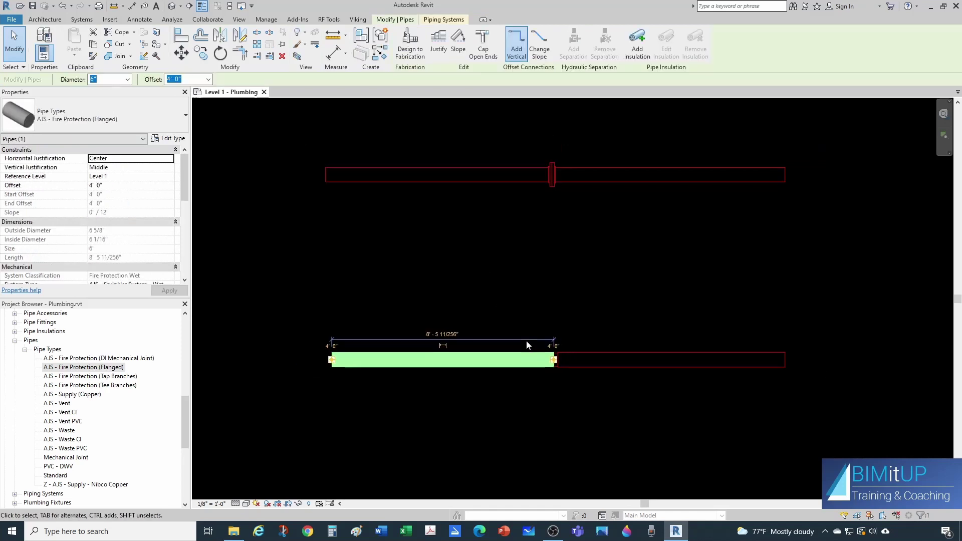
key("c")
key("s")
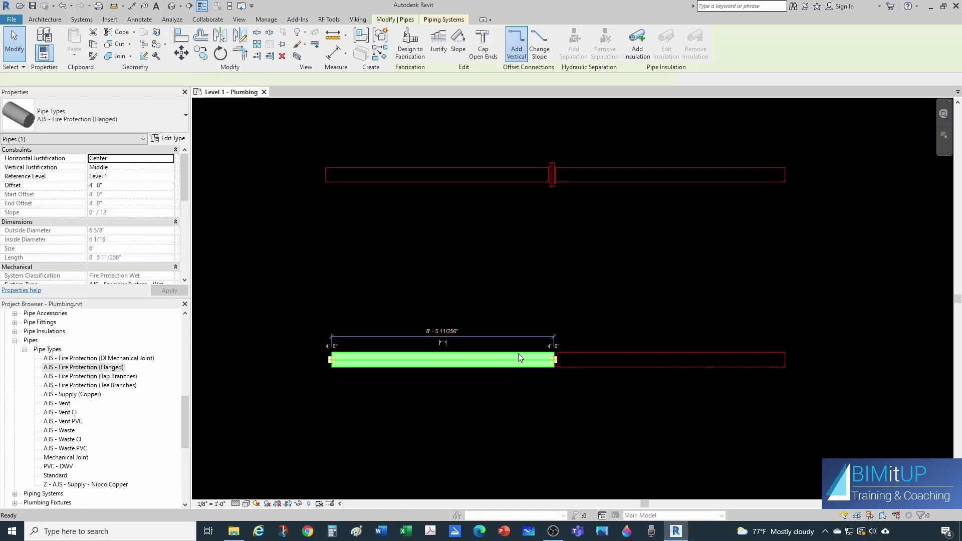
scroll(518, 353, "down", 1)
left_click(385, 432)
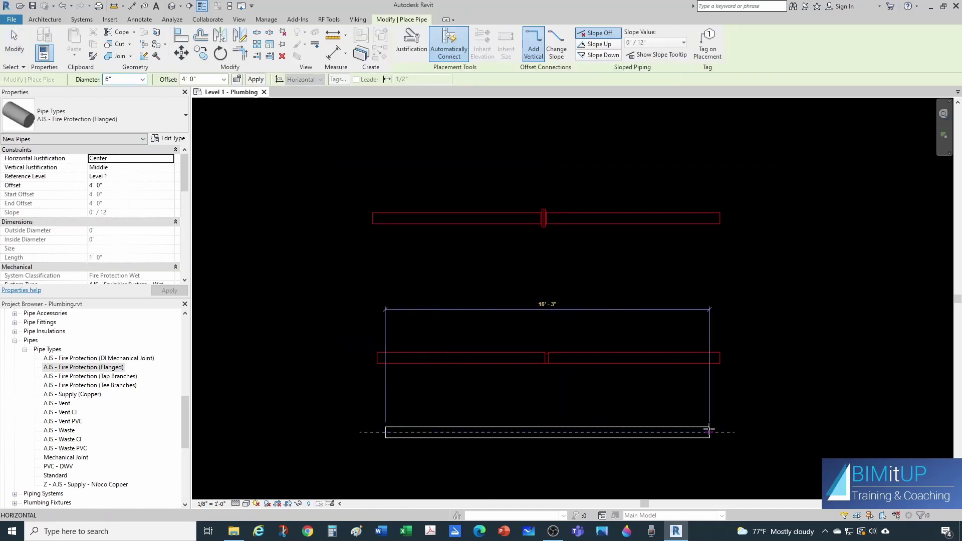
left_click(714, 428)
key("Escape")
key("Escape")
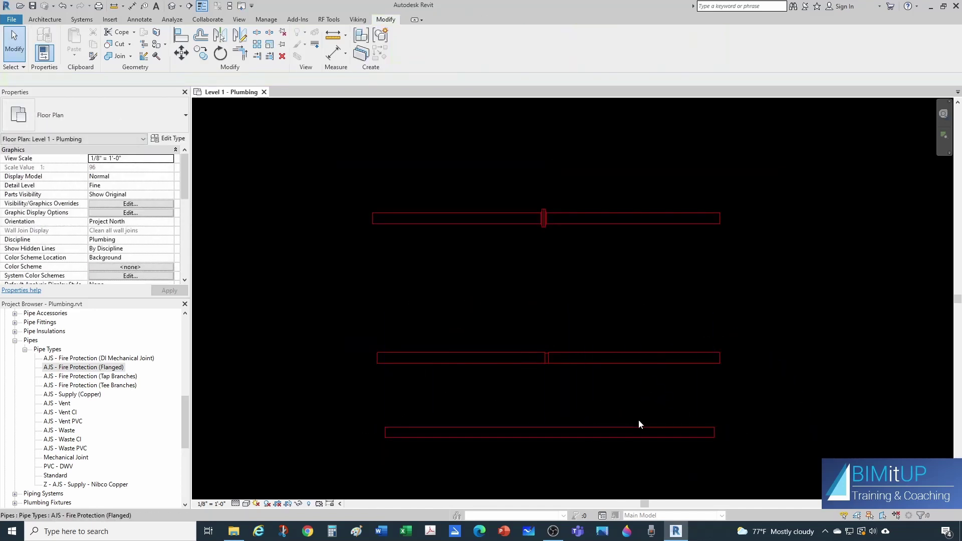
Step: Set the diameter of the new unsplit bottom pipe to 4" and delete that pipe
left_click(671, 433)
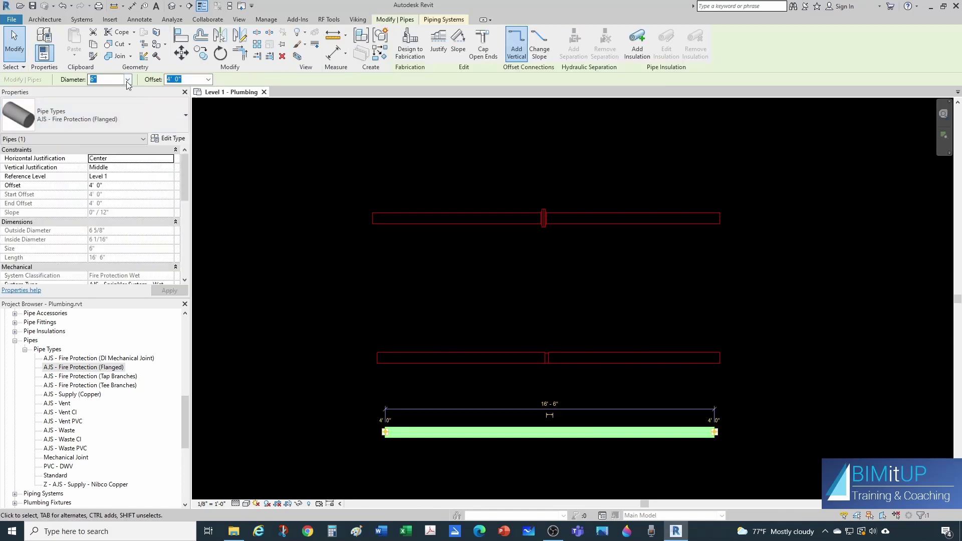
left_click(127, 79)
left_click(103, 149)
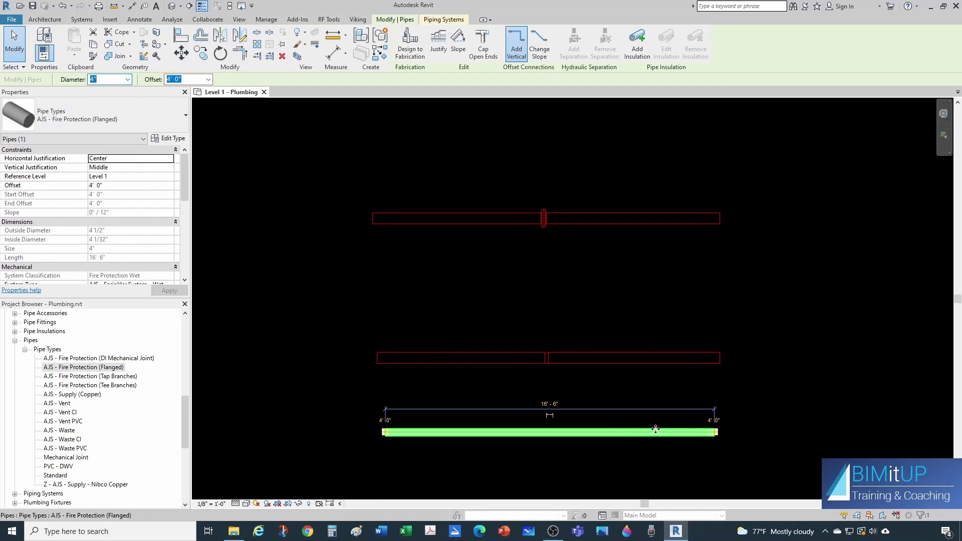
key("Escape")
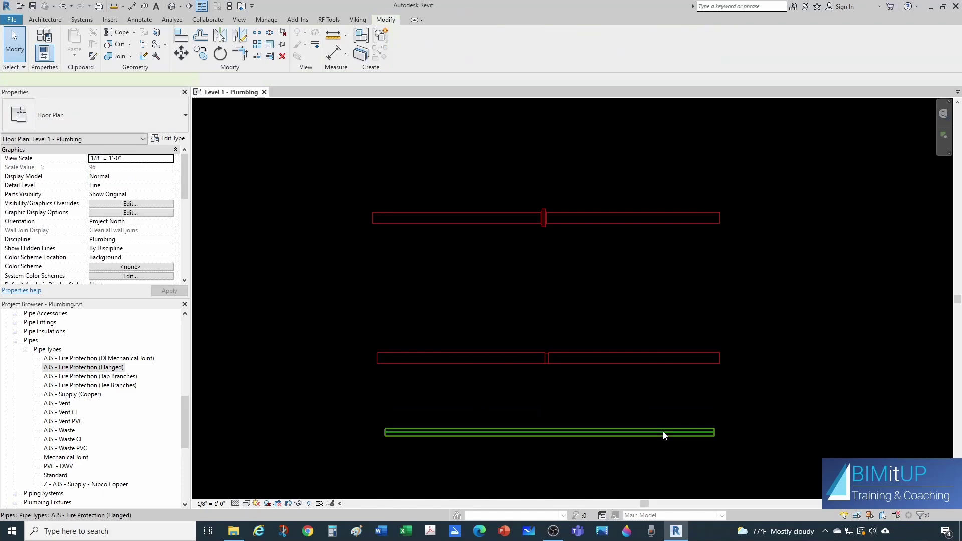
left_click(663, 432)
key("Delete")
Step: Set the diameter of the lower run's right-hand pipe segment to 4"
scroll(574, 371, "up", 2)
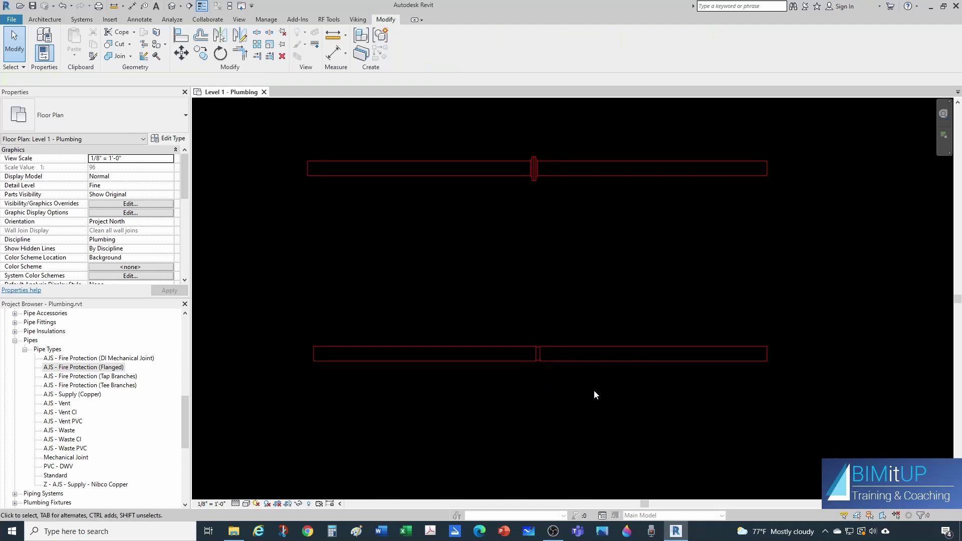
left_click(600, 365)
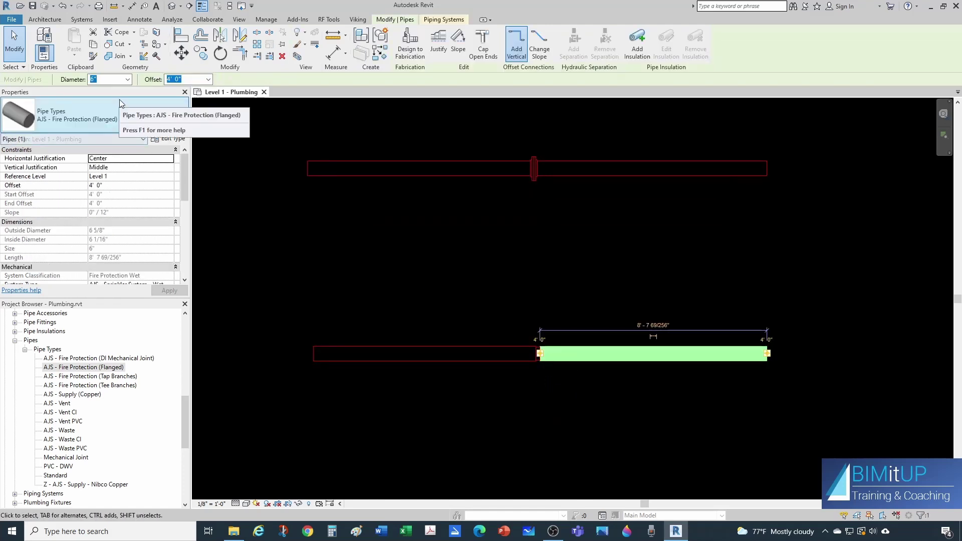
left_click(127, 81)
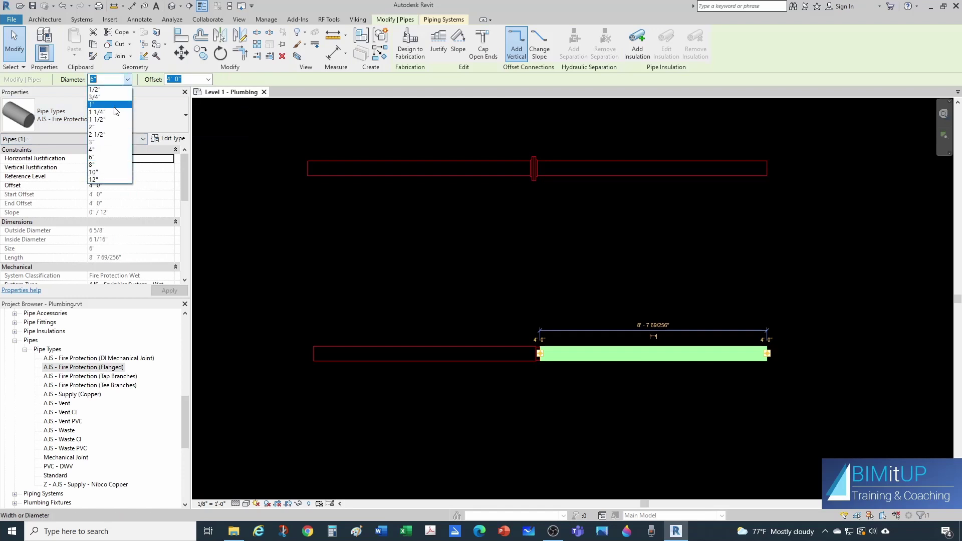
left_click(106, 146)
key("Escape")
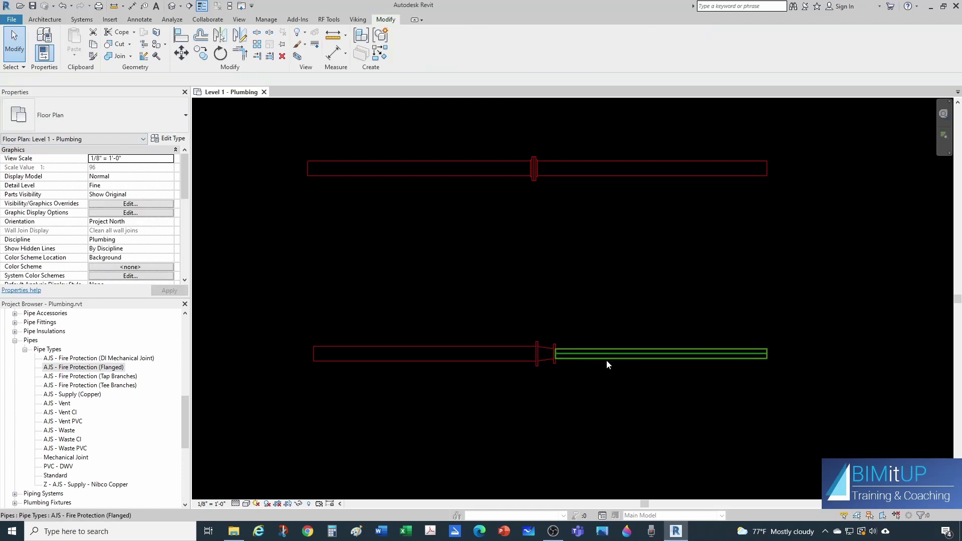
Step: Check the type of the reducer in the lower run against the Transition entry in the AJS - Fire Protection (Flanged) routing preferences
scroll(611, 359, "up", 2)
scroll(522, 340, "down", 2)
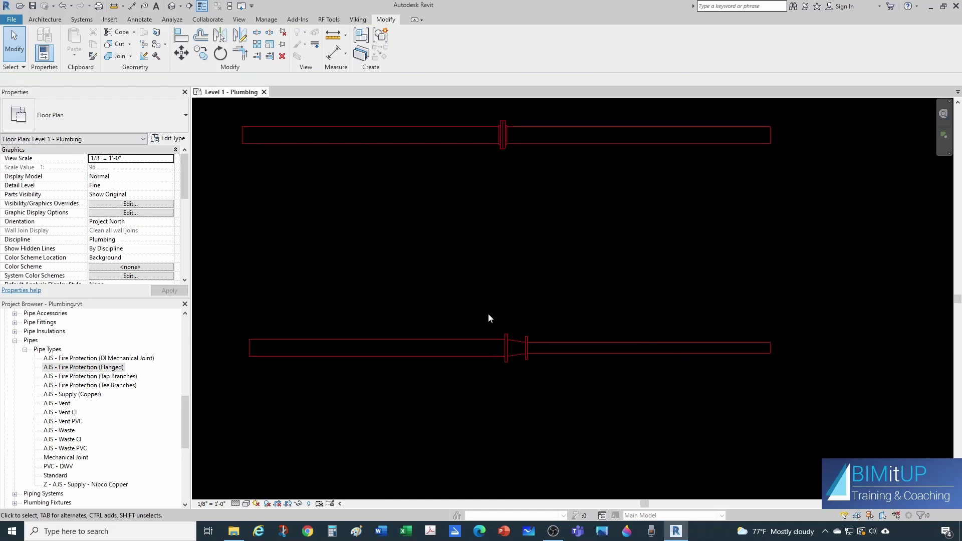
left_click_drag(482, 301, 548, 384)
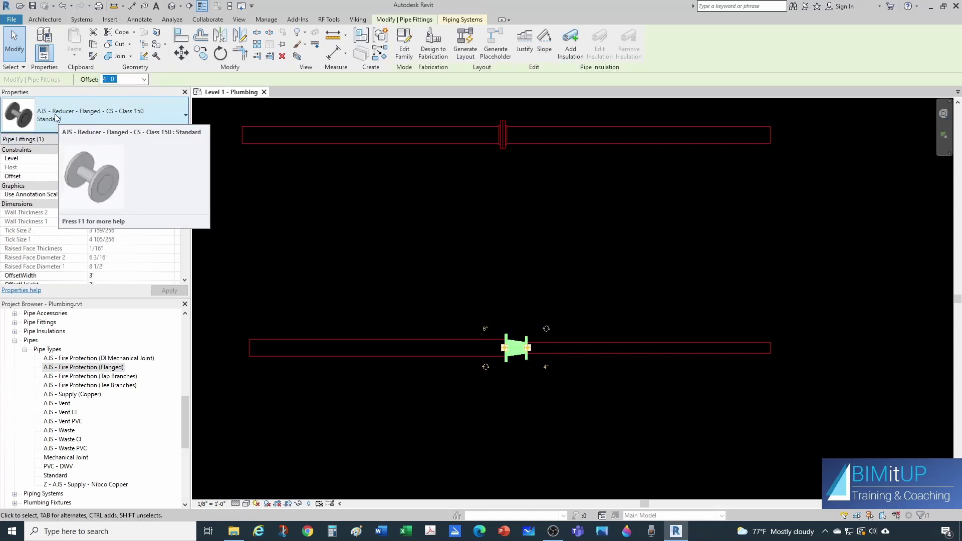
left_click(123, 366)
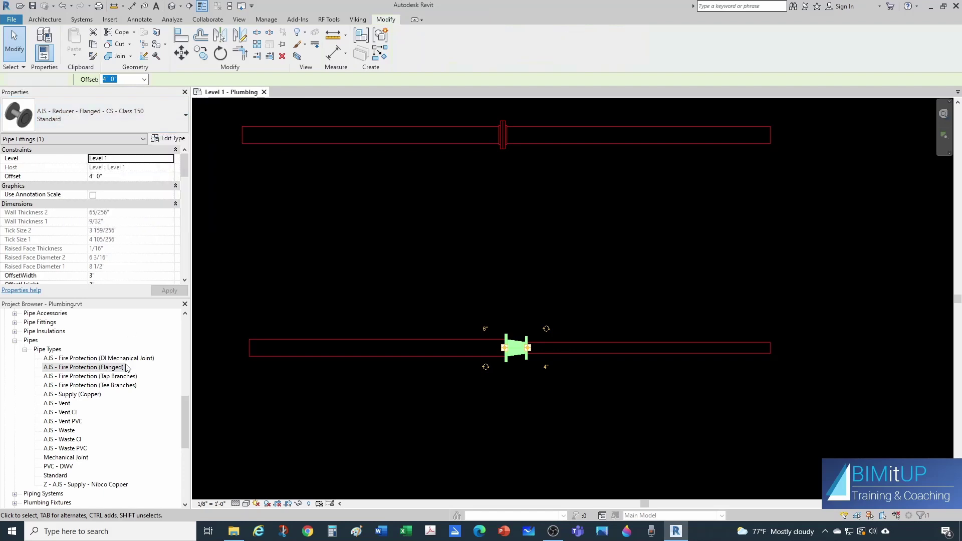
right_click(122, 366)
left_click(159, 453)
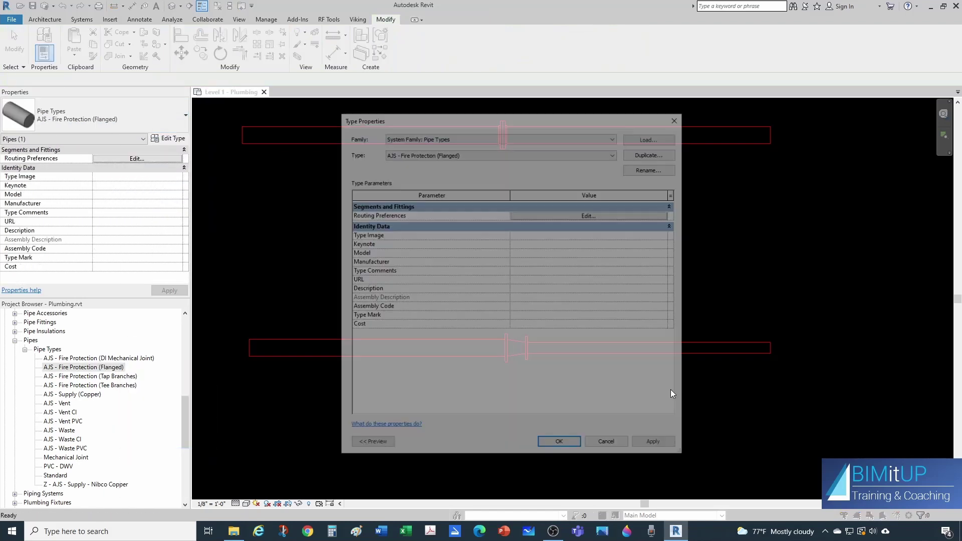
left_click(562, 216)
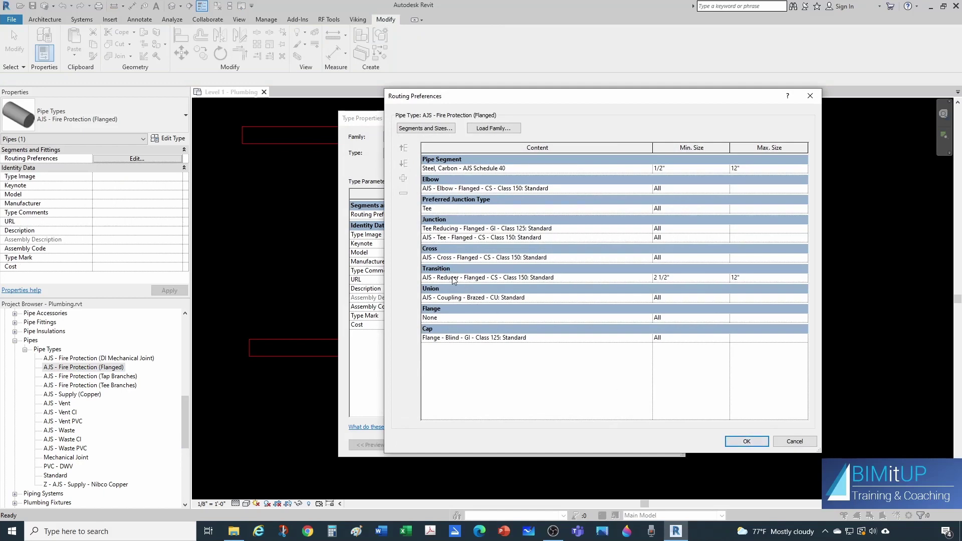
key("Return")
key("Return")
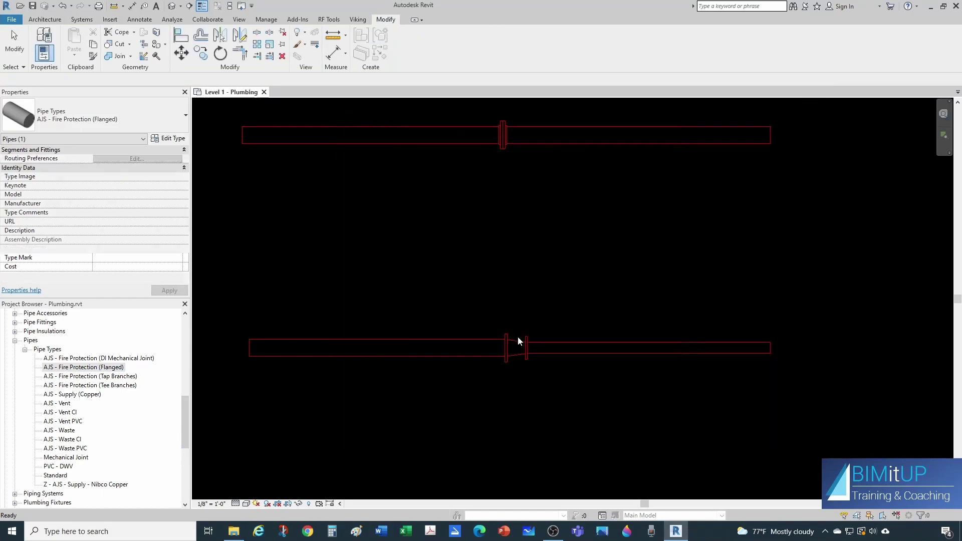
Step: Set the diameter of the upper run's right-hand pipe segment, beside the flanged union, to 4"
scroll(566, 433, "down", 3)
left_click(510, 221)
scroll(525, 290, "up", 1)
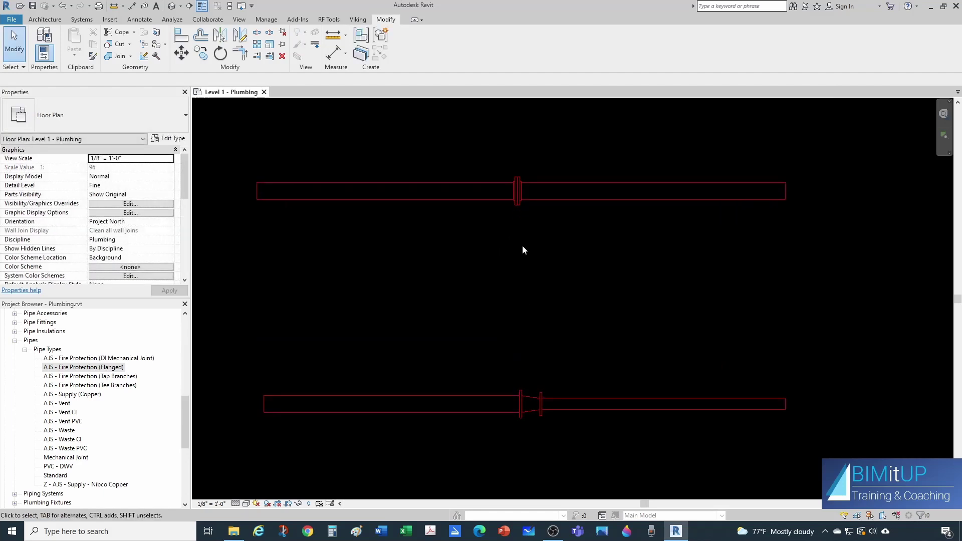
middle_click_drag(521, 251, 532, 317)
scroll(536, 300, "up", 1)
left_click(542, 282)
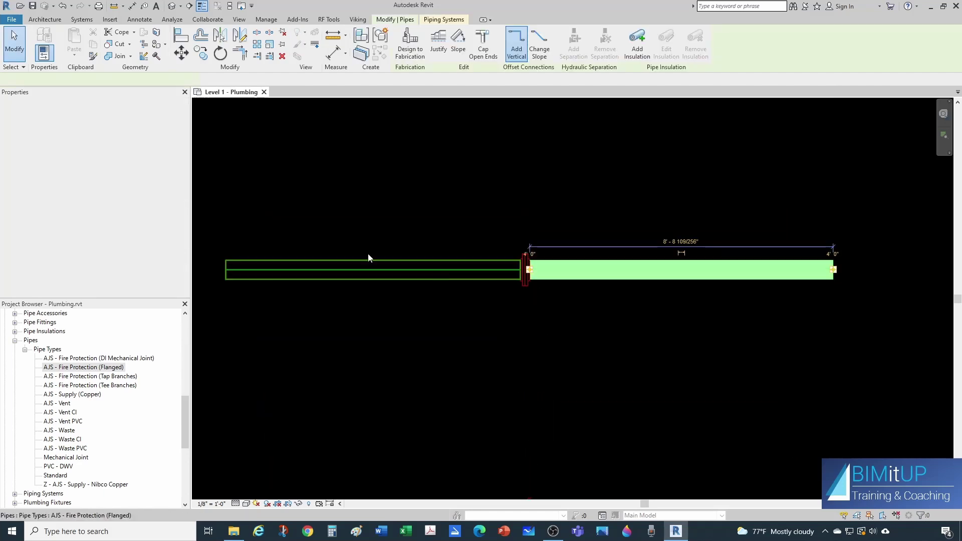
left_click(127, 79)
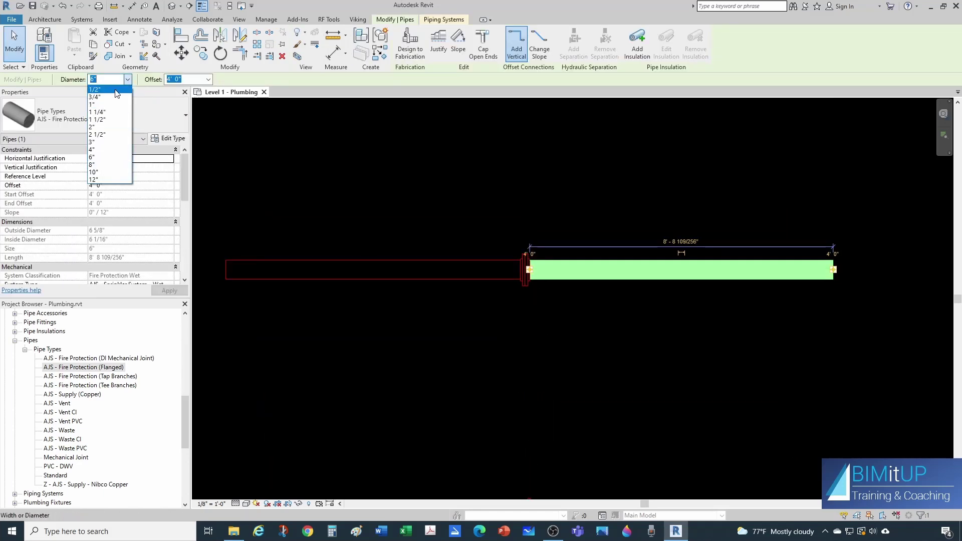
left_click(106, 150)
left_click(559, 243)
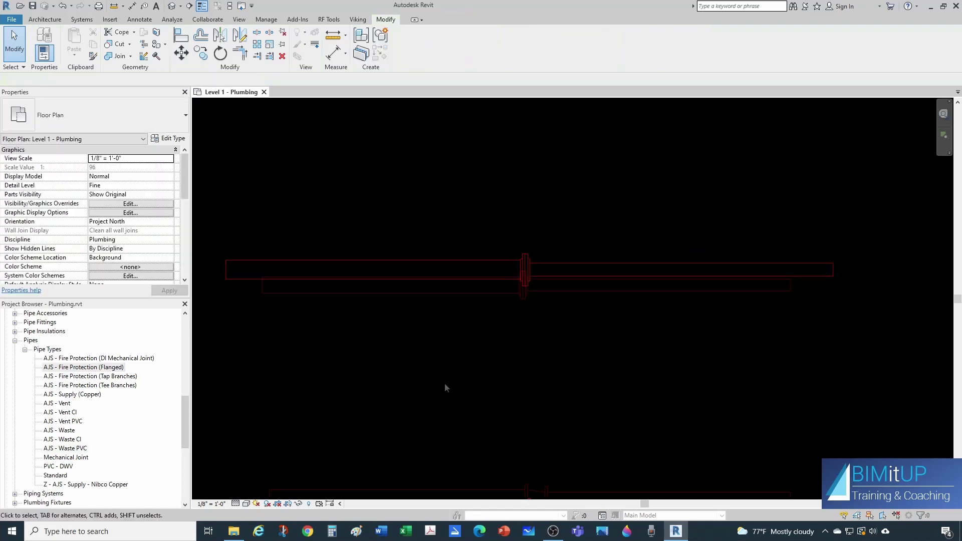
Step: Draw a horizontal AJS - Waste PVC pipe about 14' long between the two fire protection runs
scroll(445, 388, "down", 1)
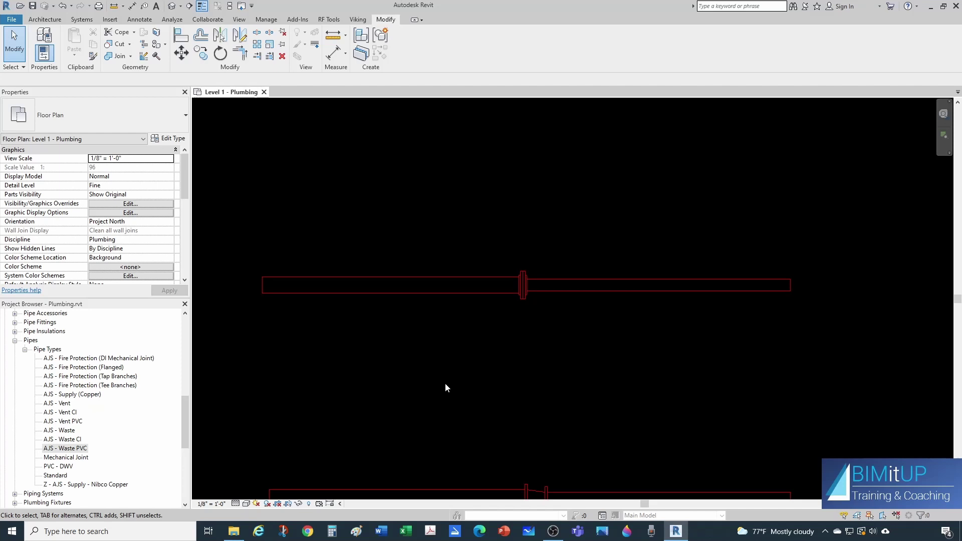
key("p")
key("i")
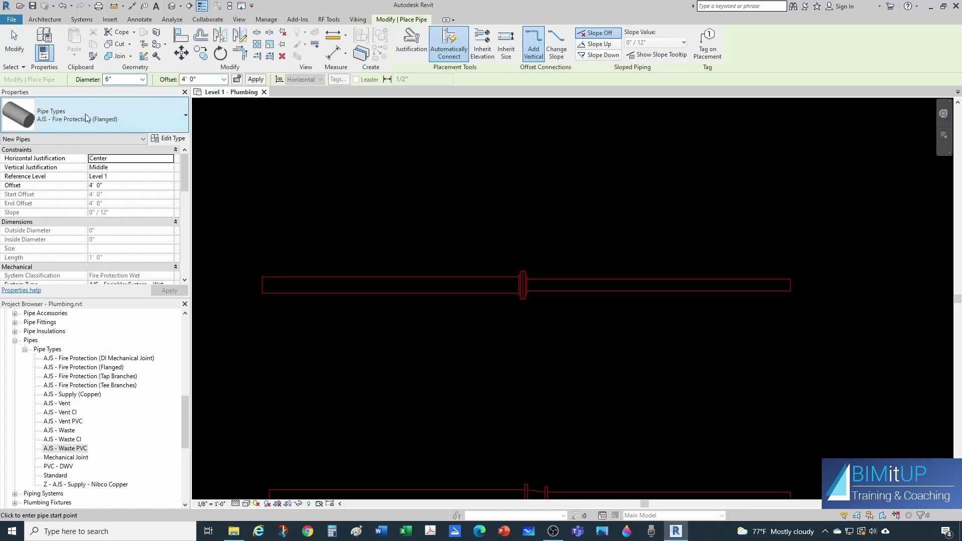
left_click(86, 118)
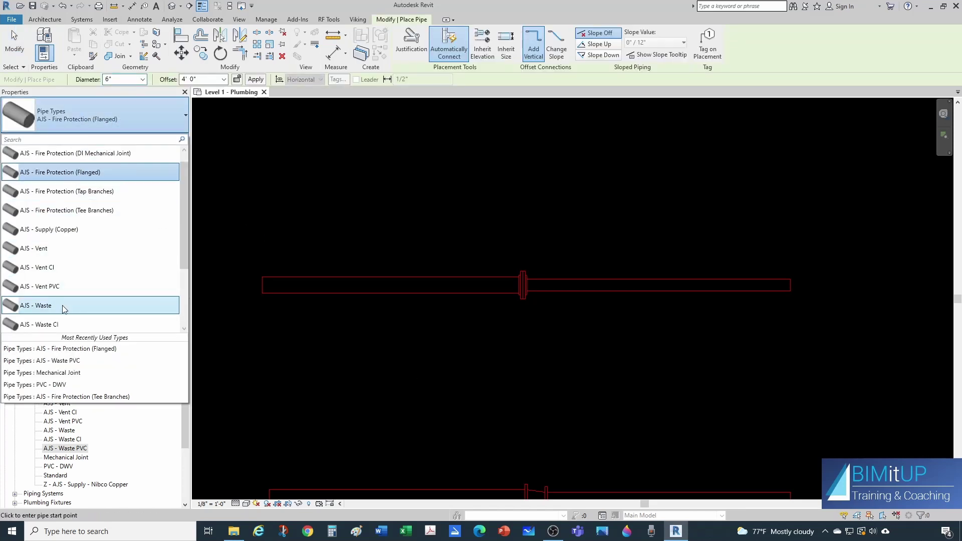
scroll(63, 306, "down", 2)
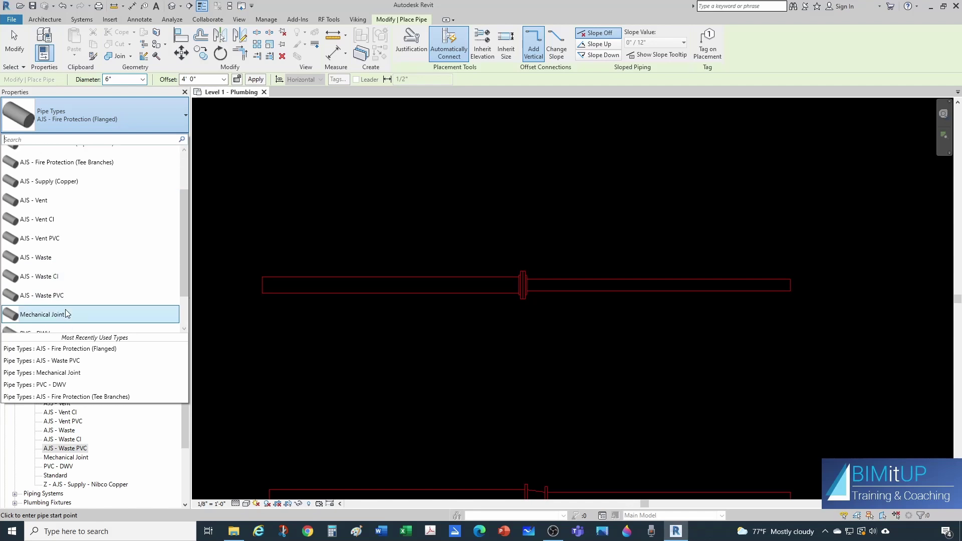
left_click(64, 296)
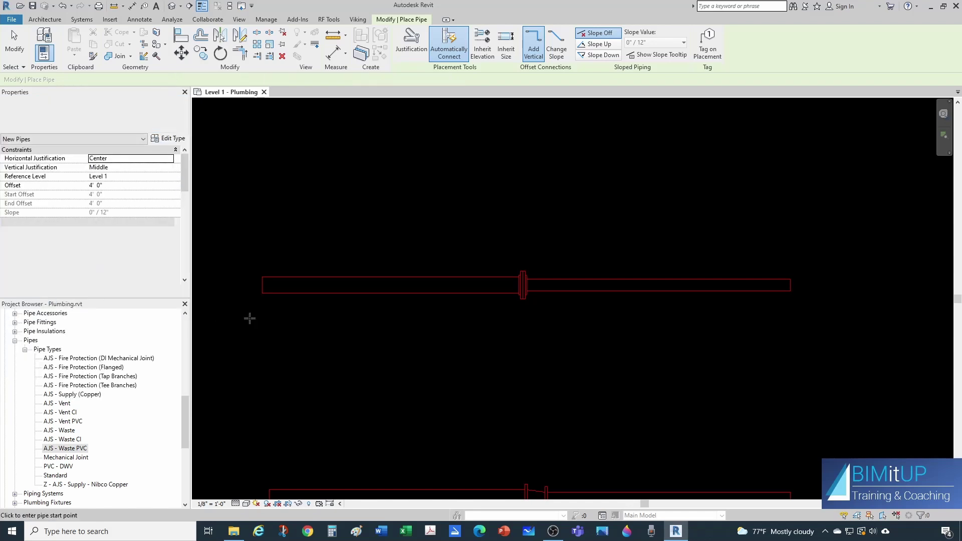
left_click(311, 386)
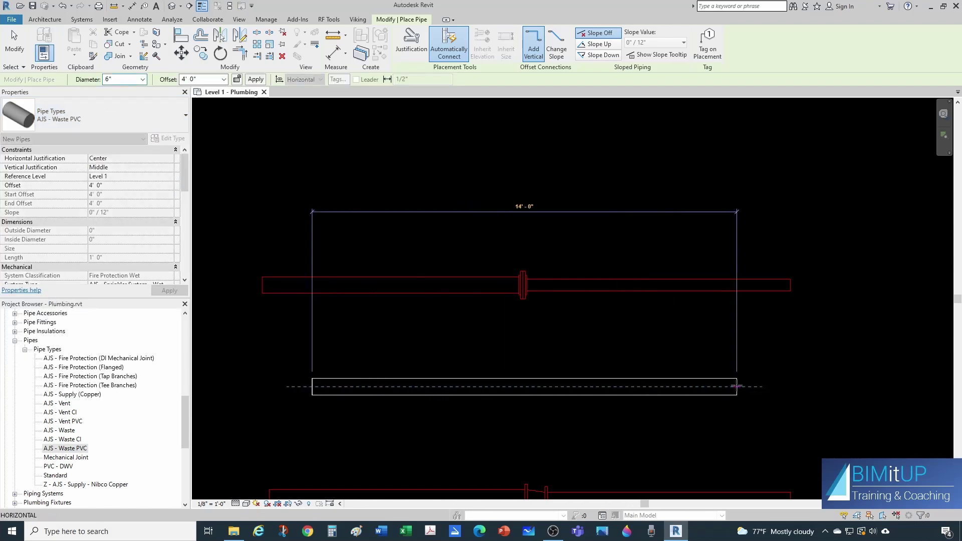
left_click(736, 386)
key("Escape")
key("Escape")
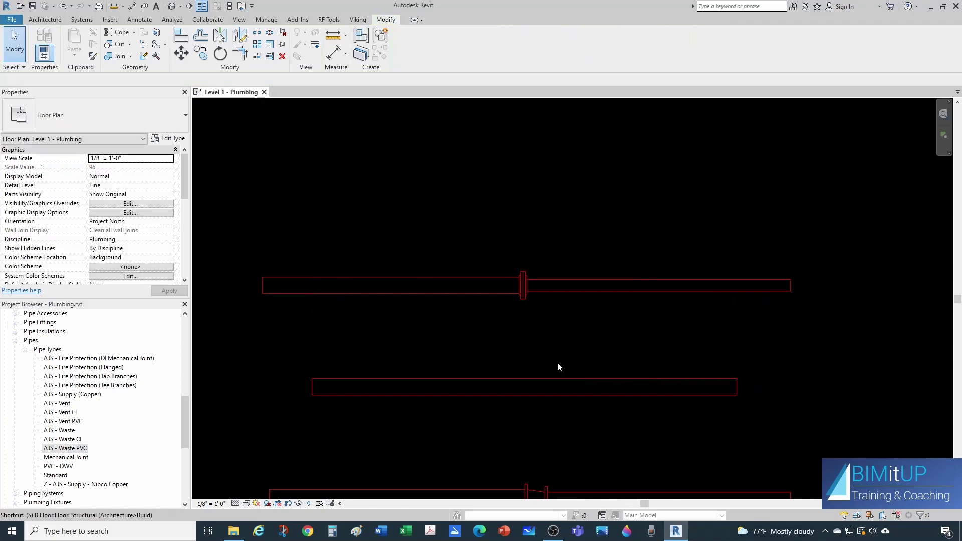
Step: Split the AJS - Waste PVC pipe near its middle
key("s")
key("l")
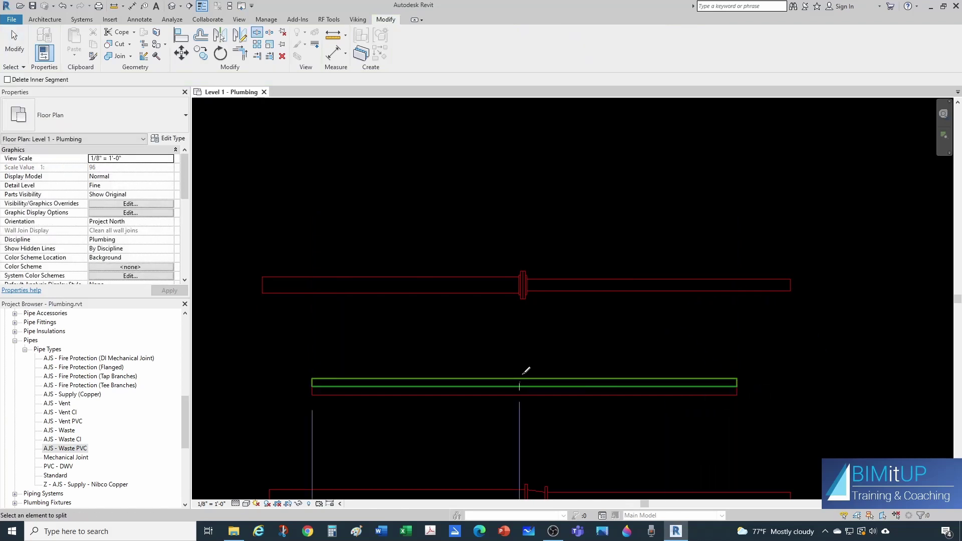
left_click(524, 374)
scroll(541, 363, "up", 3)
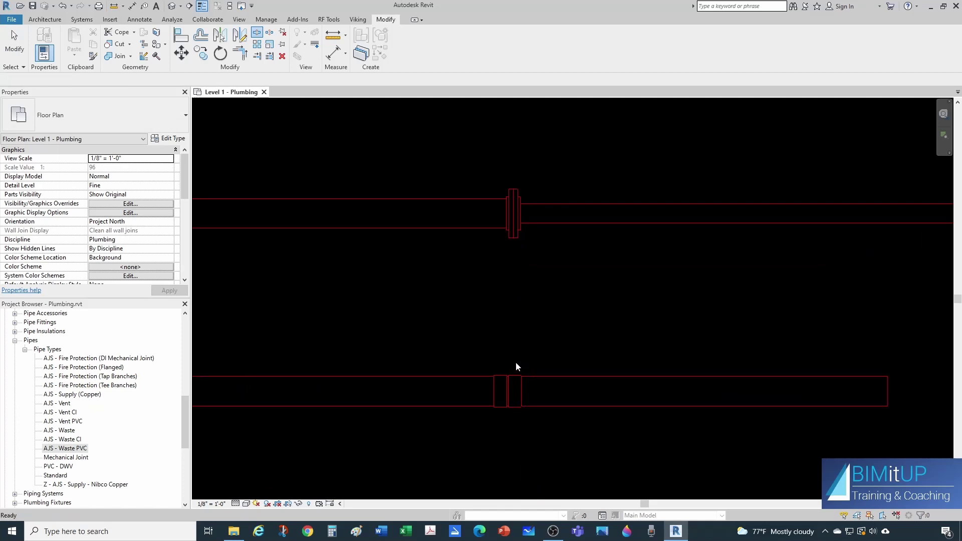
key("Escape")
Step: Check the fitting type at the PVC pipe's split against the Union and Flange entries in the AJS - Waste PVC routing preferences
left_click(504, 384)
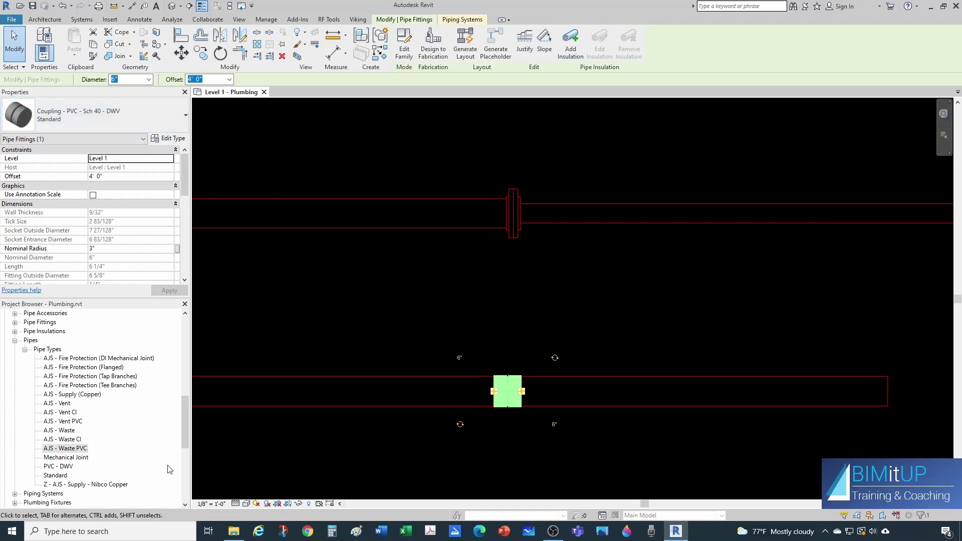
right_click(80, 448)
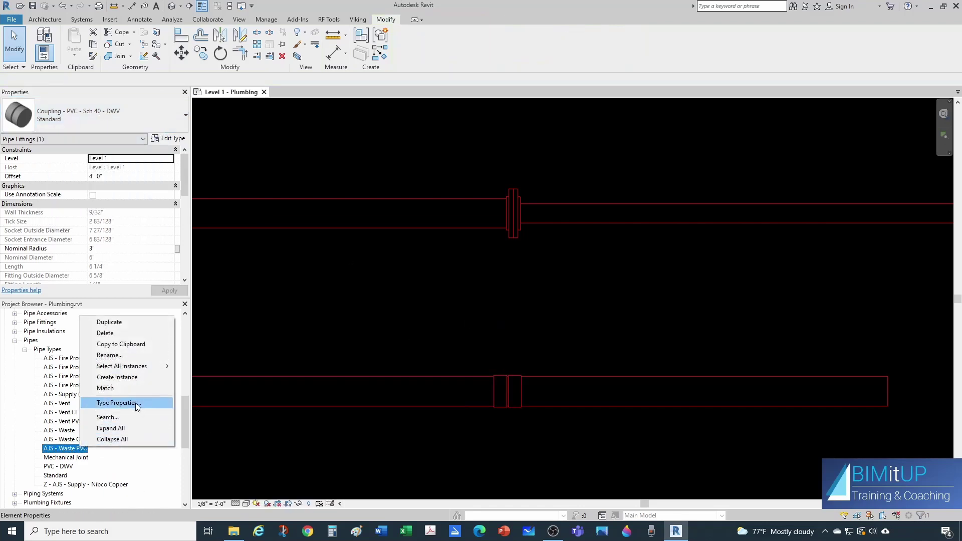
left_click(135, 403)
left_click(586, 215)
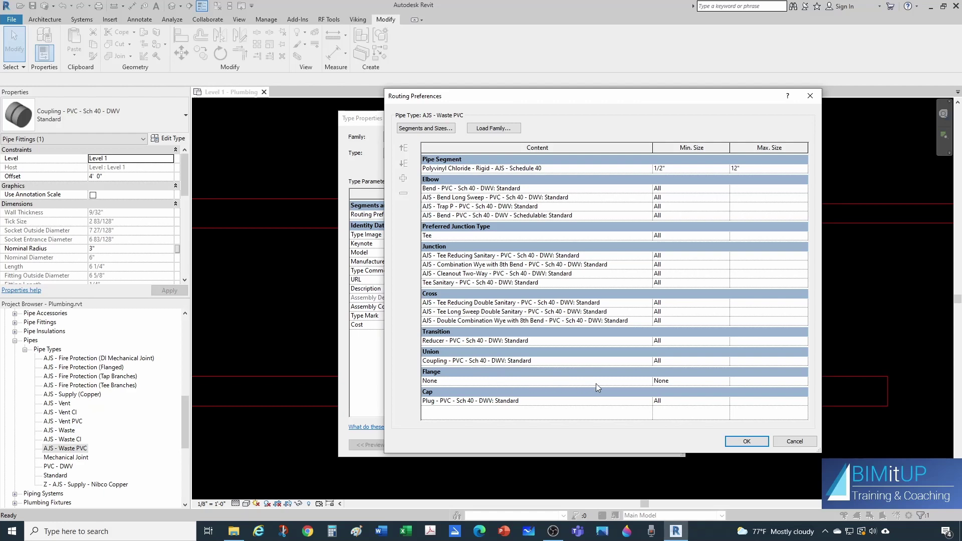
key("Return")
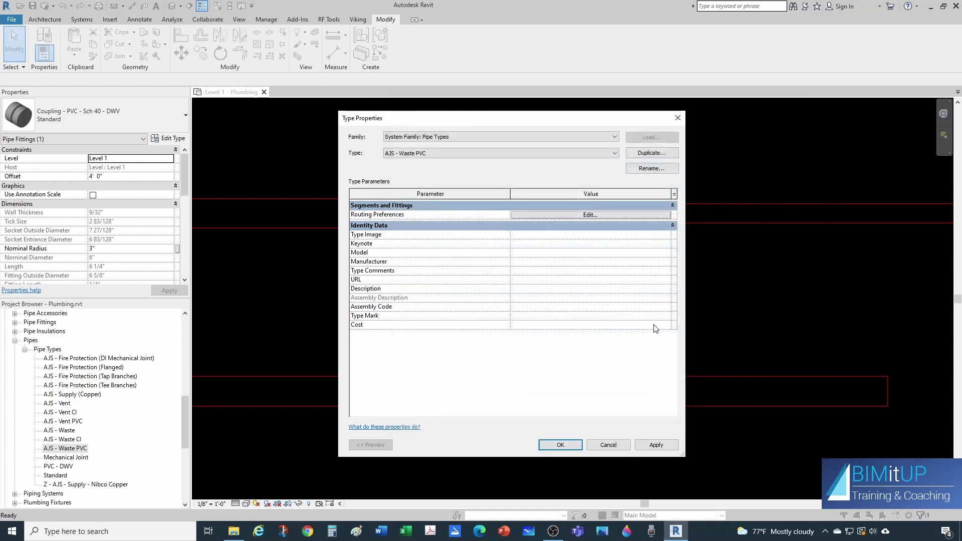
Step: Set the diameter of the AJS - Waste PVC segment on the right of the coupling to 4"
key("Return")
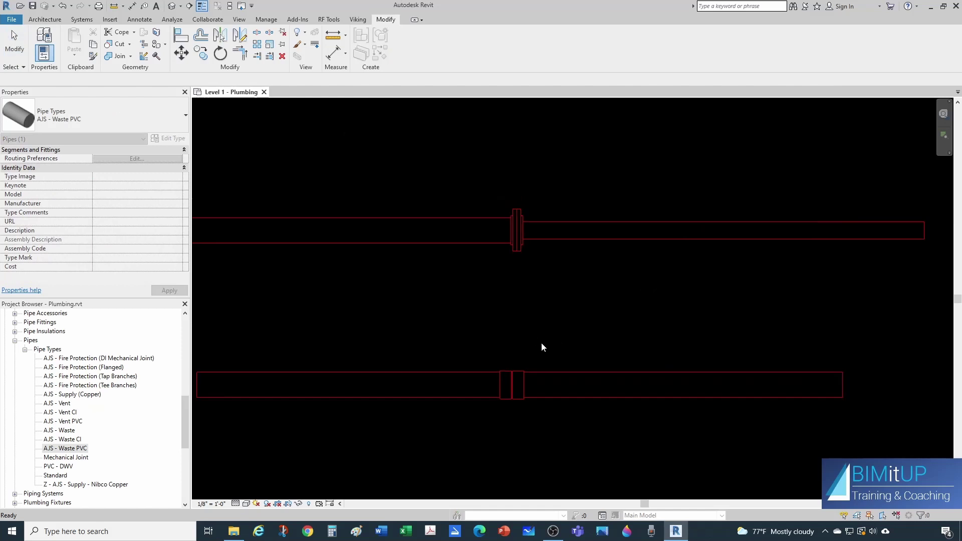
left_click(557, 374)
left_click(564, 372)
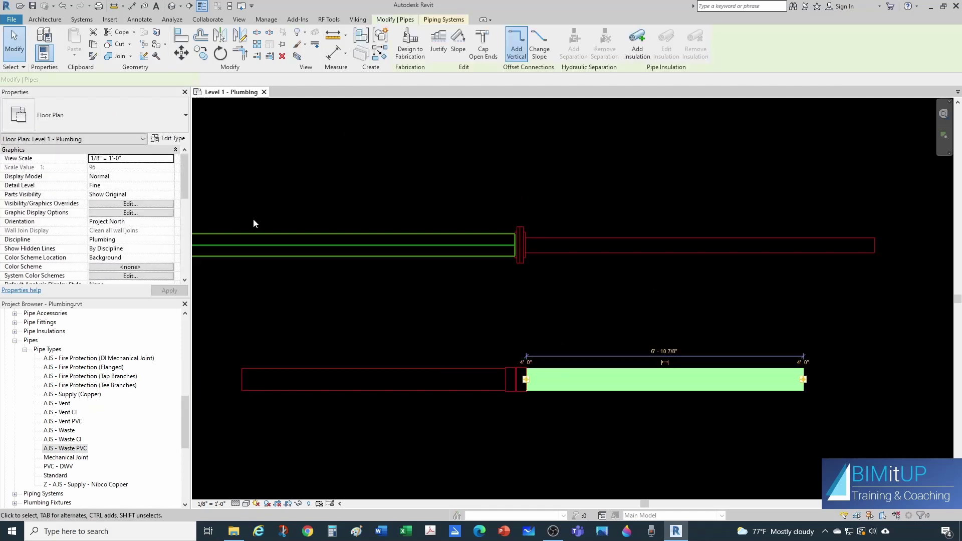
left_click(127, 80)
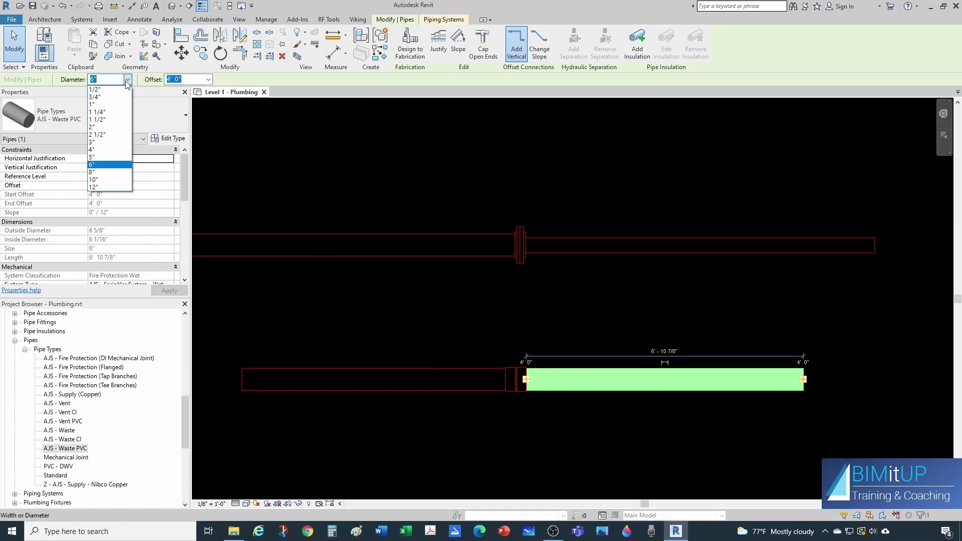
left_click(107, 149)
key("Escape")
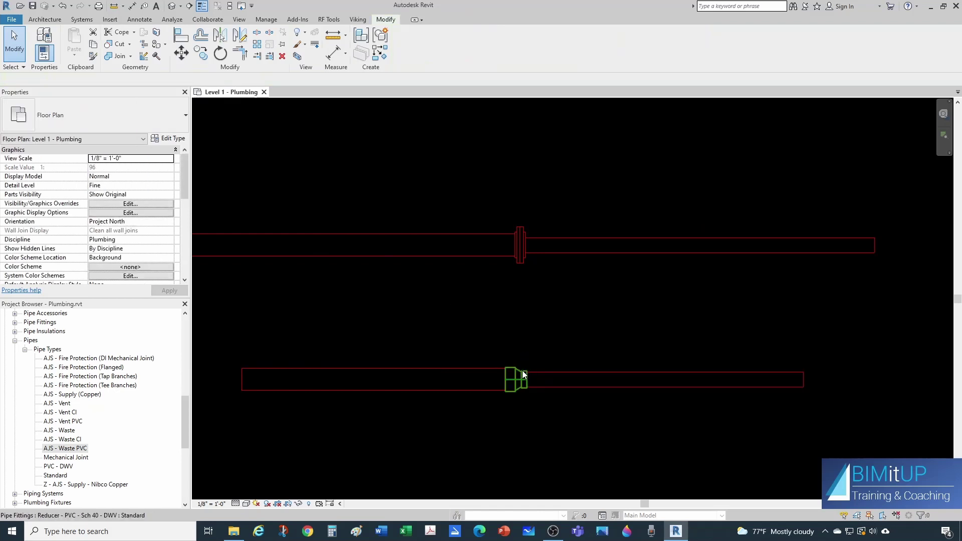
Step: Check the fitting type at the PVC pipe's size change against the Transition entry in the AJS - Waste PVC routing preferences
left_click(522, 371)
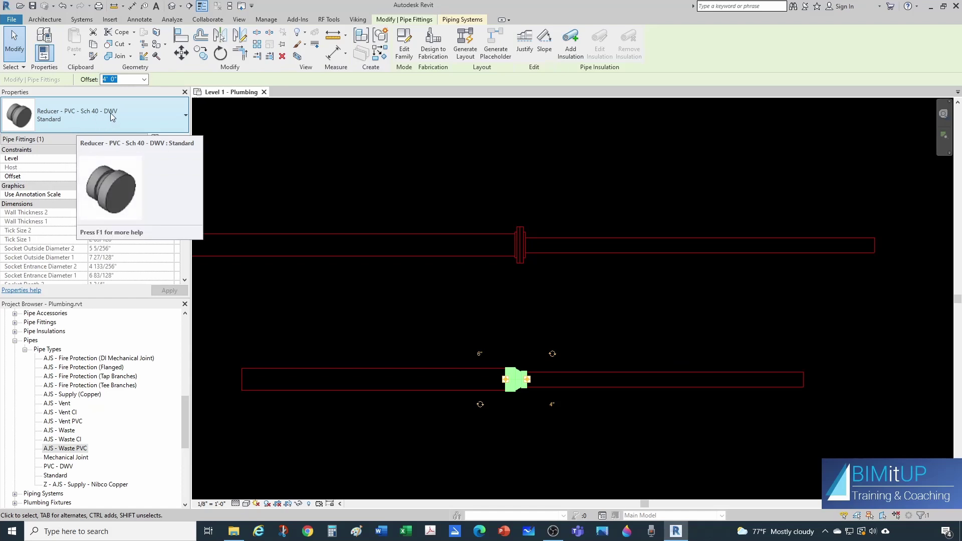
key("Escape")
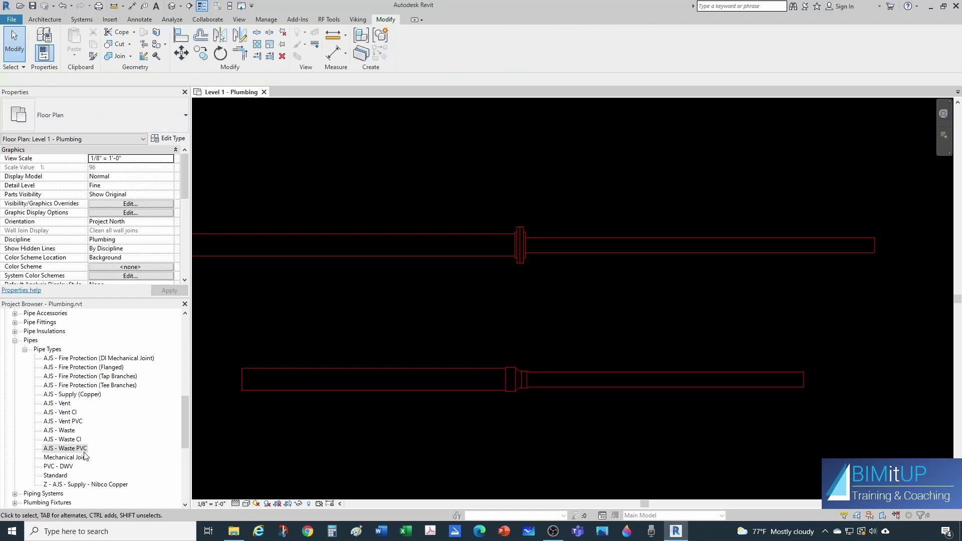
right_click(83, 450)
left_click(114, 409)
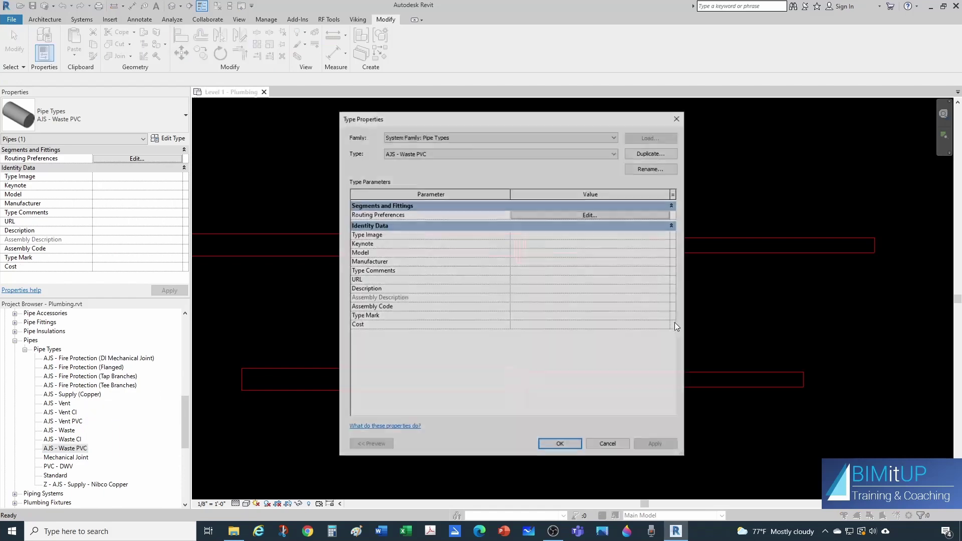
left_click(586, 215)
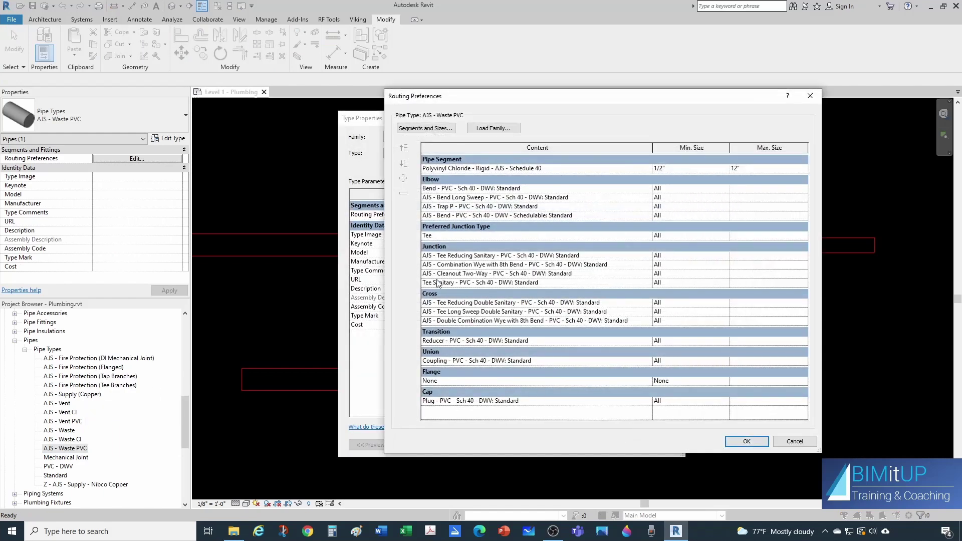
key("Return")
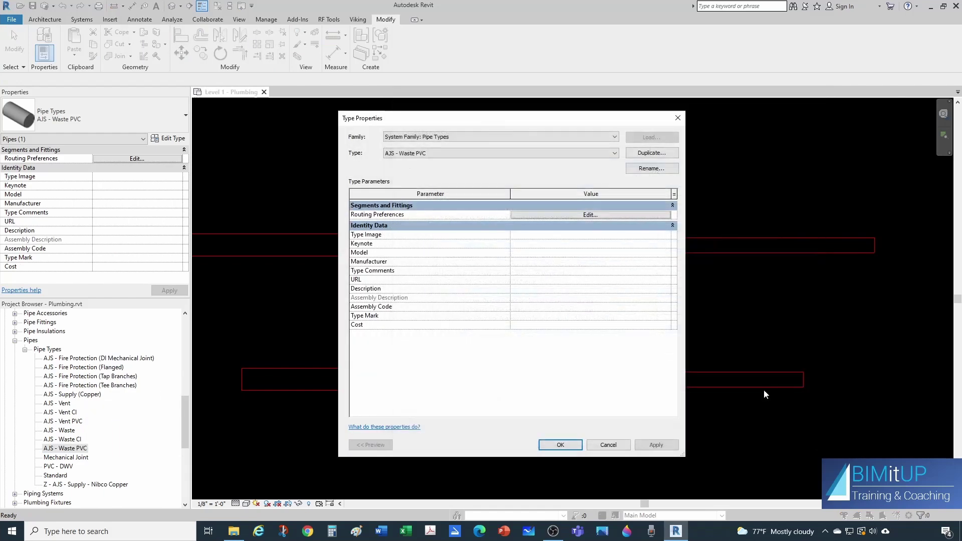
key("Return")
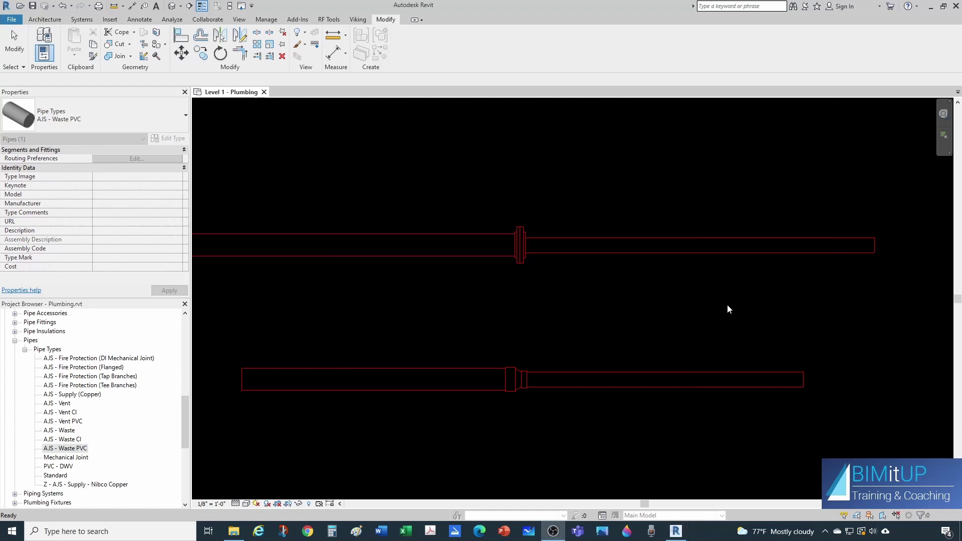
Step: Split the upper fire protection run's 4" segment, right of the flanged union, at two points
left_click(704, 326)
middle_click_drag(695, 332, 685, 338)
key("s")
key("l")
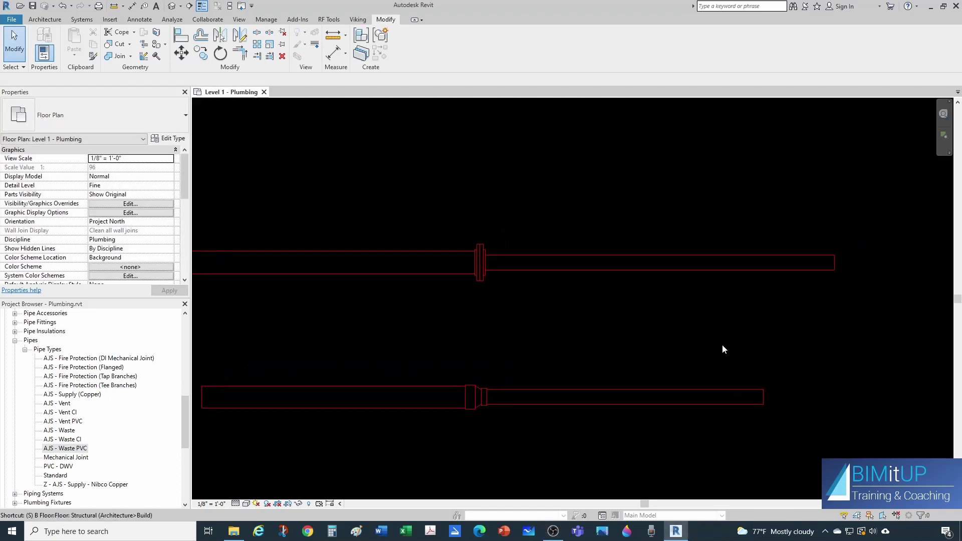
left_click(687, 261)
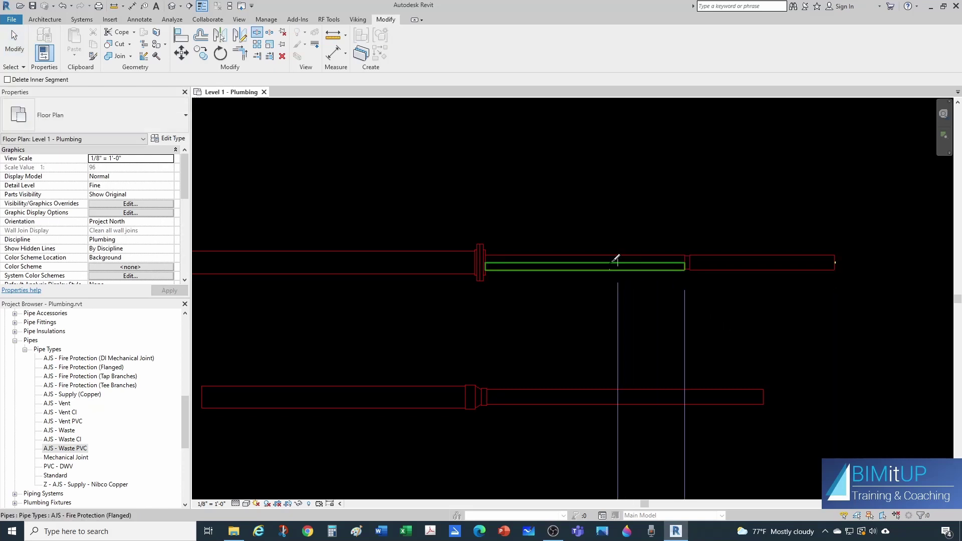
left_click(558, 260)
key("Escape")
Step: Delete the middle piece between the two new splits in the upper run, together with the fittings at its ends
left_click_drag(529, 200, 731, 326)
key("Delete")
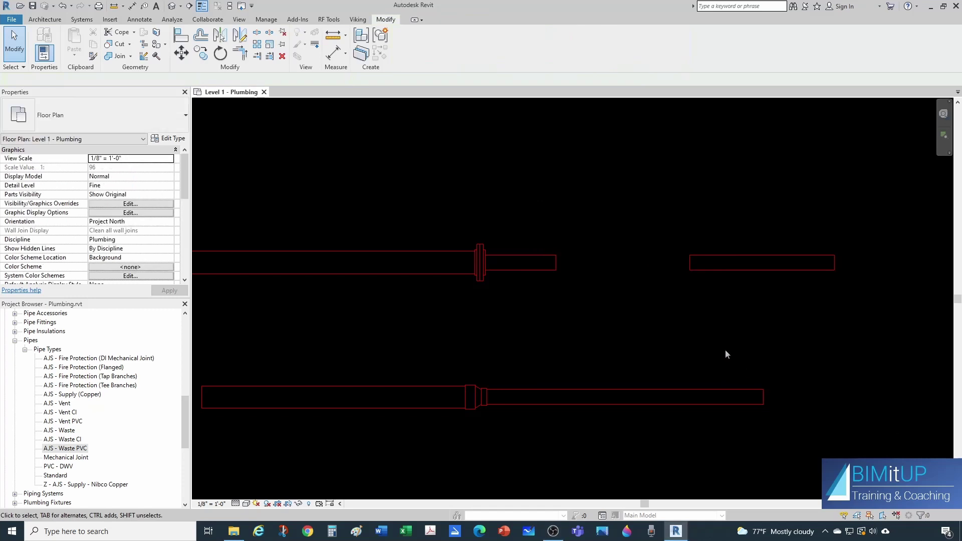
scroll(664, 328, "down", 1)
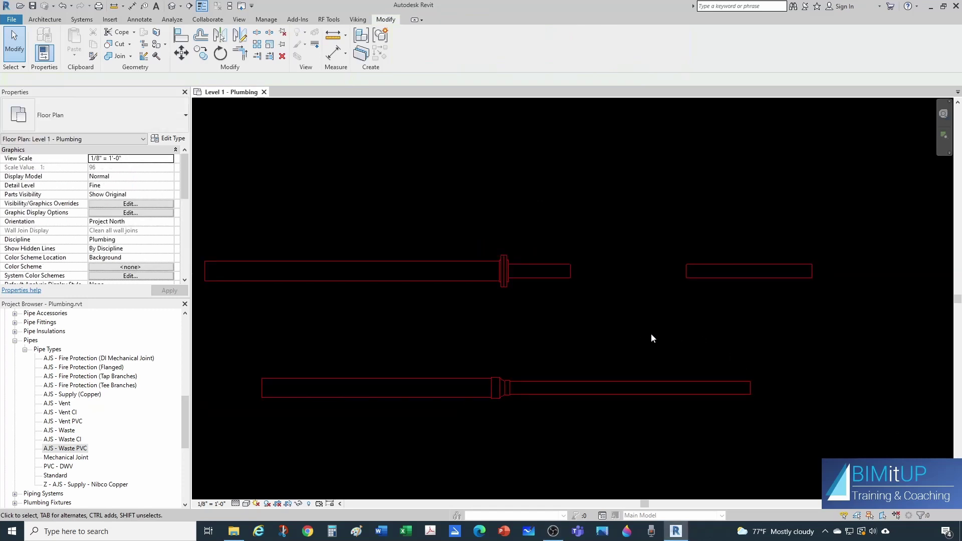
scroll(607, 335, "up", 1)
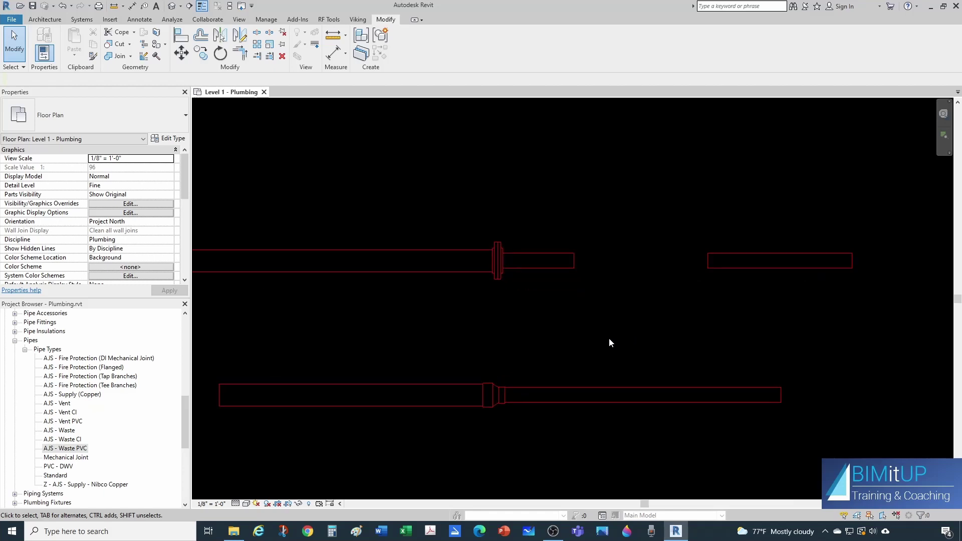